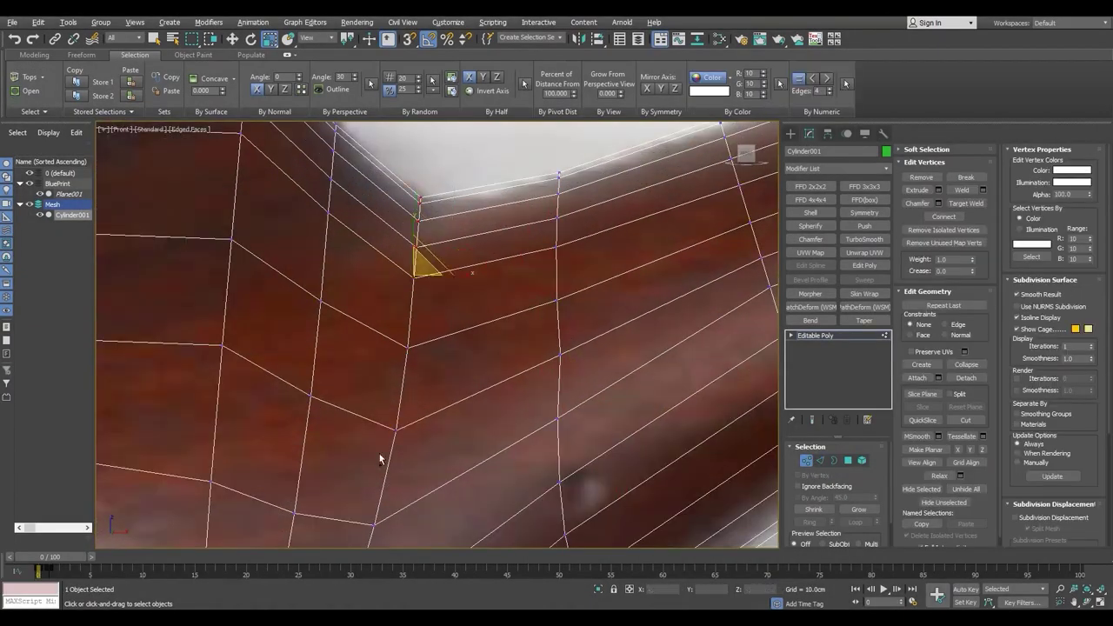
# - Rotate Cylinder001's selected vertices around the stock's bend to trace the reference curve
pyautogui.press('e')
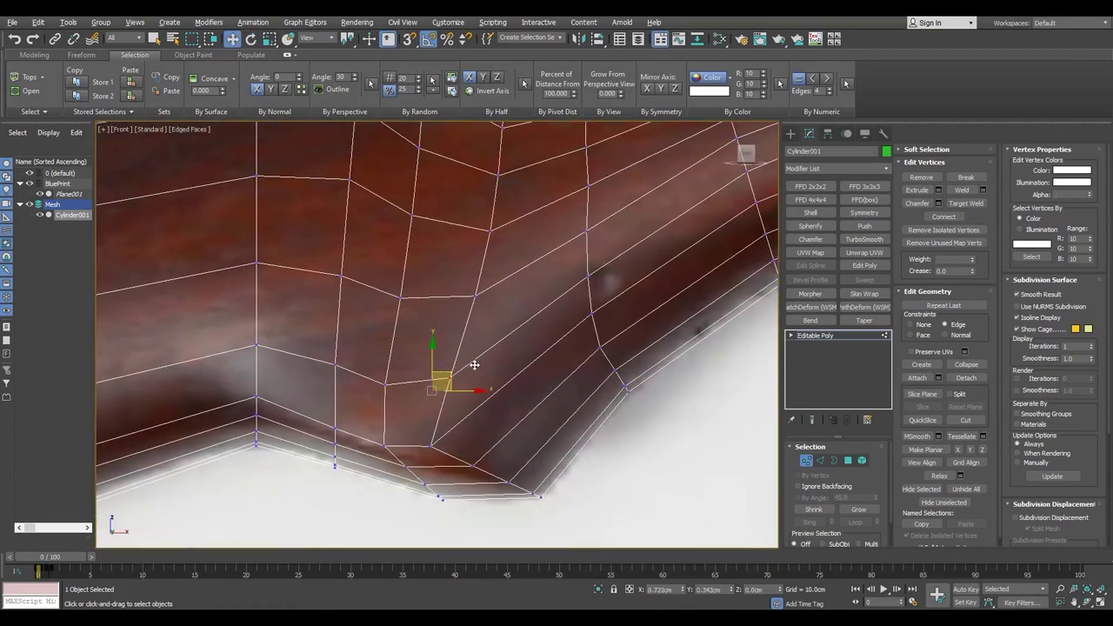
pyautogui.press('e')
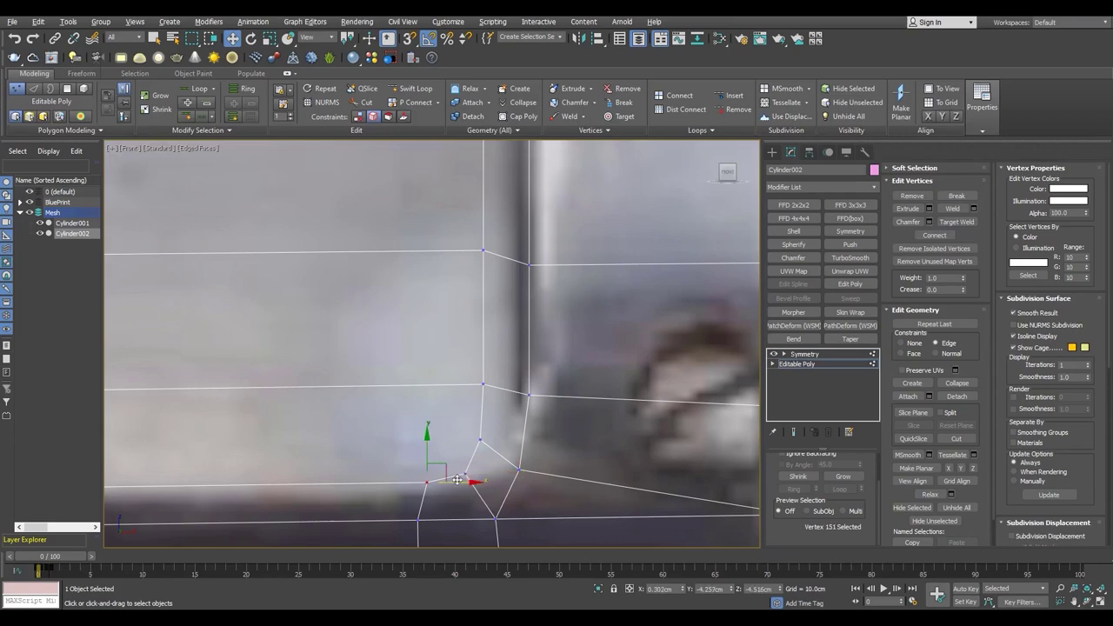
# - Select receiver vertices and cut new edges at Cylinder002's front corner
pyautogui.moveTo(500, 361); pyautogui.dragTo(475, 503)
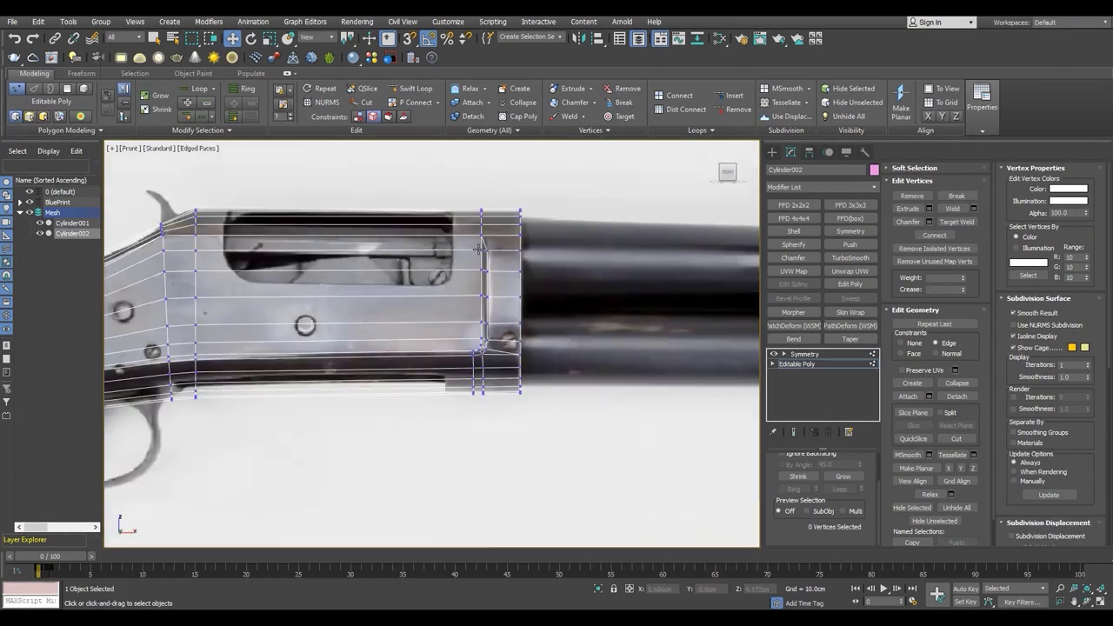
pyautogui.scroll(3, 463, 229)
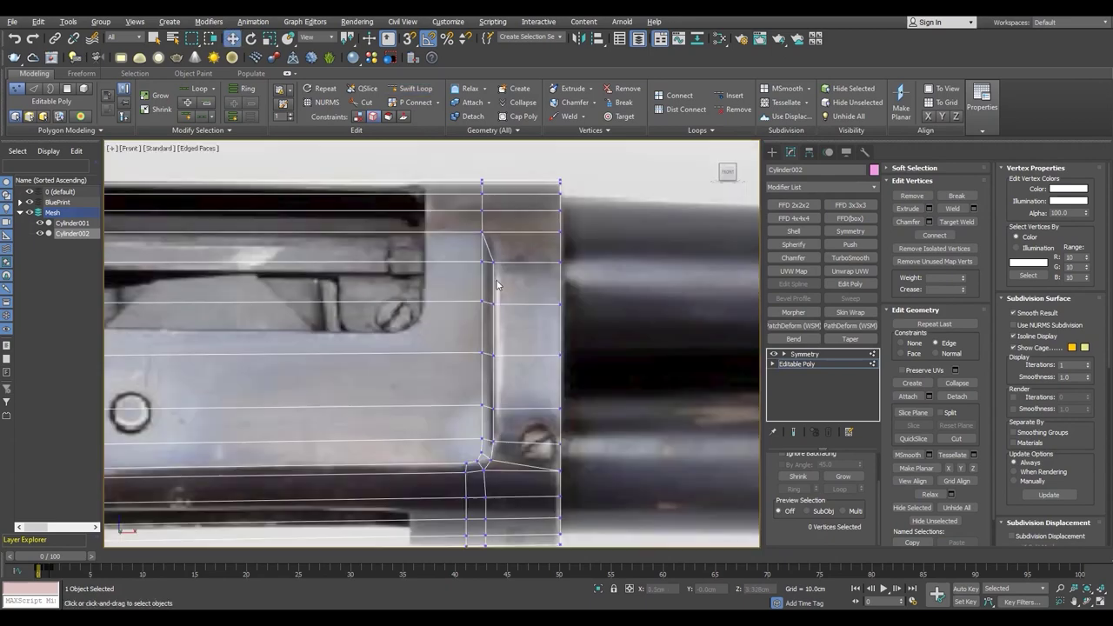
pyautogui.rightClick(502, 236)
pyautogui.click(631, 230)
pyautogui.scroll(2, 436, 241)
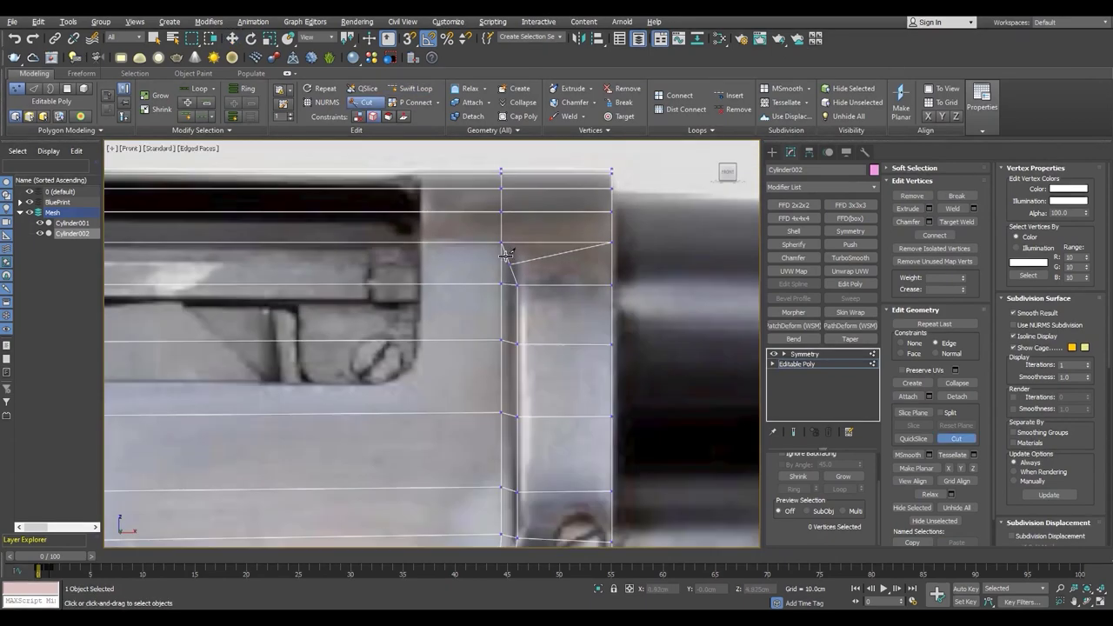
pyautogui.rightClick(528, 266)
pyautogui.scroll(-8, 508, 255)
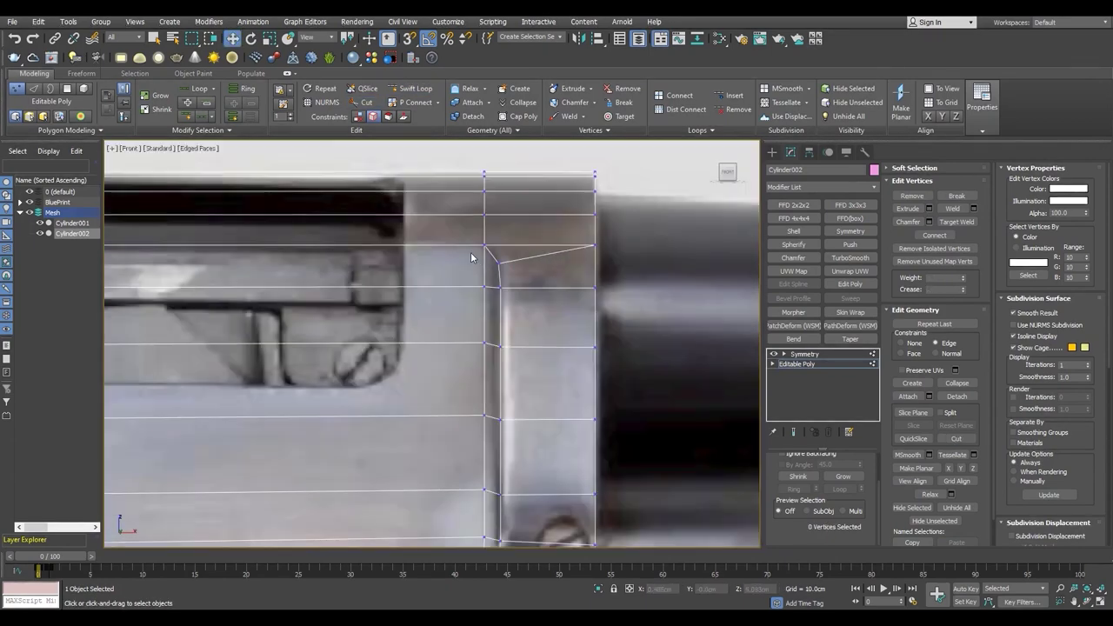
# - Add a further cut and select the corner vertices at the receiver's top
pyautogui.press('2')
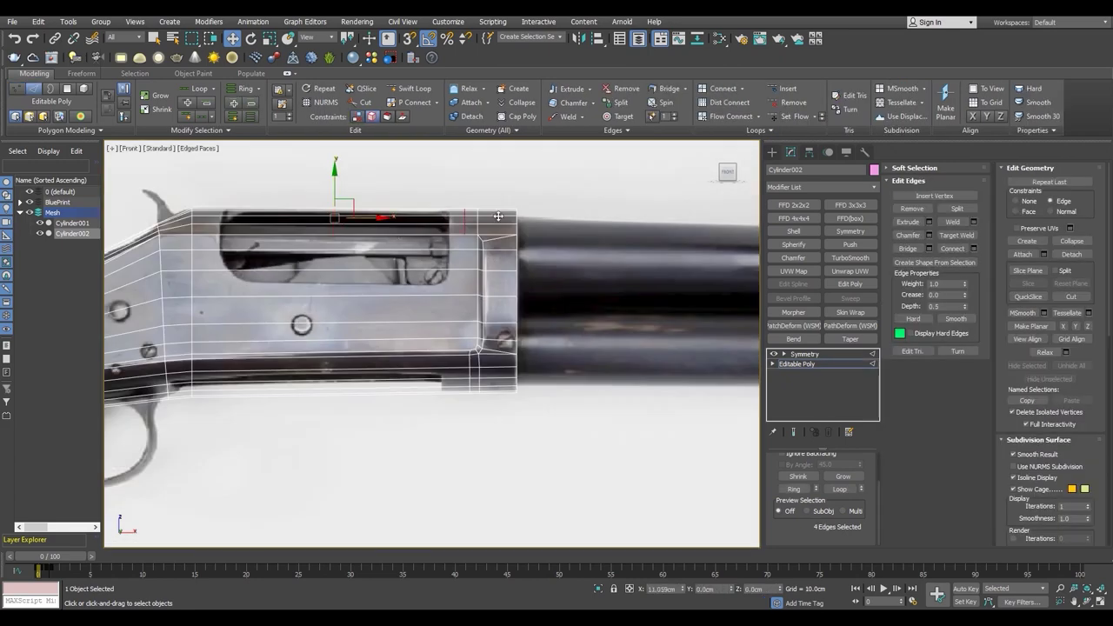
pyautogui.scroll(4, 483, 244)
pyautogui.press('1')
pyautogui.scroll(-2, 467, 322)
pyautogui.scroll(1, 487, 278)
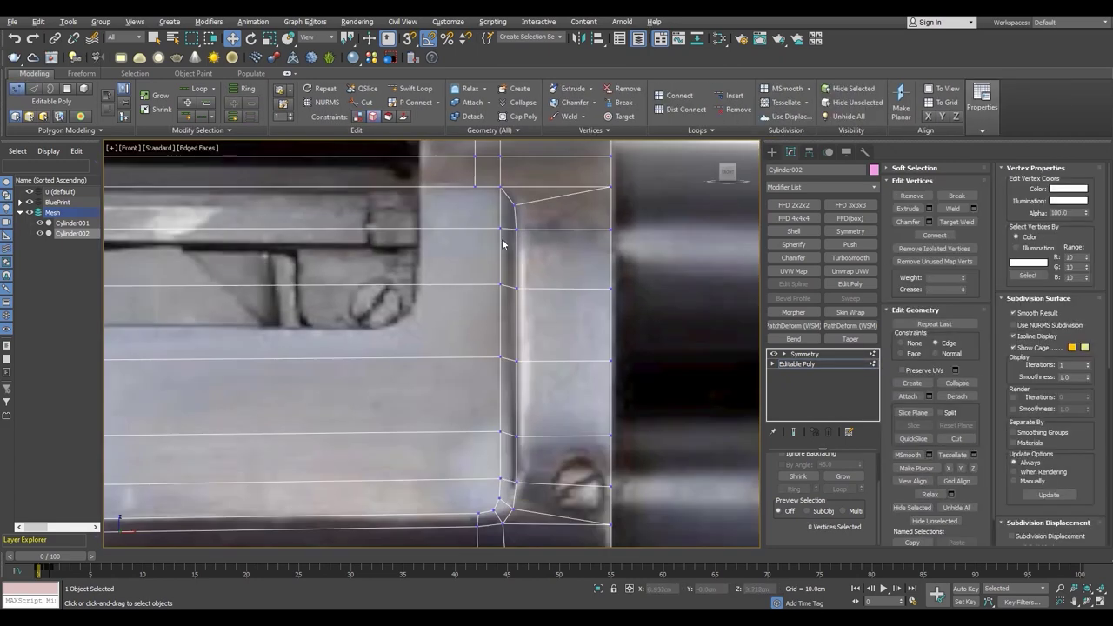
pyautogui.rightClick(474, 200)
pyautogui.scroll(2, 470, 209)
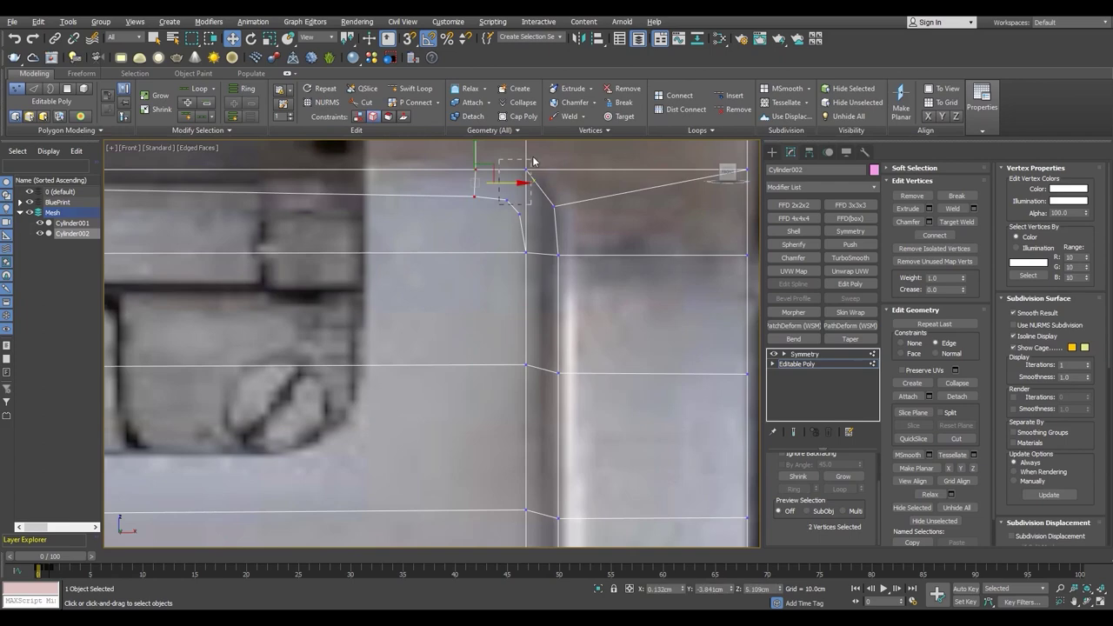
pyautogui.moveTo(533, 162); pyautogui.dragTo(522, 173)
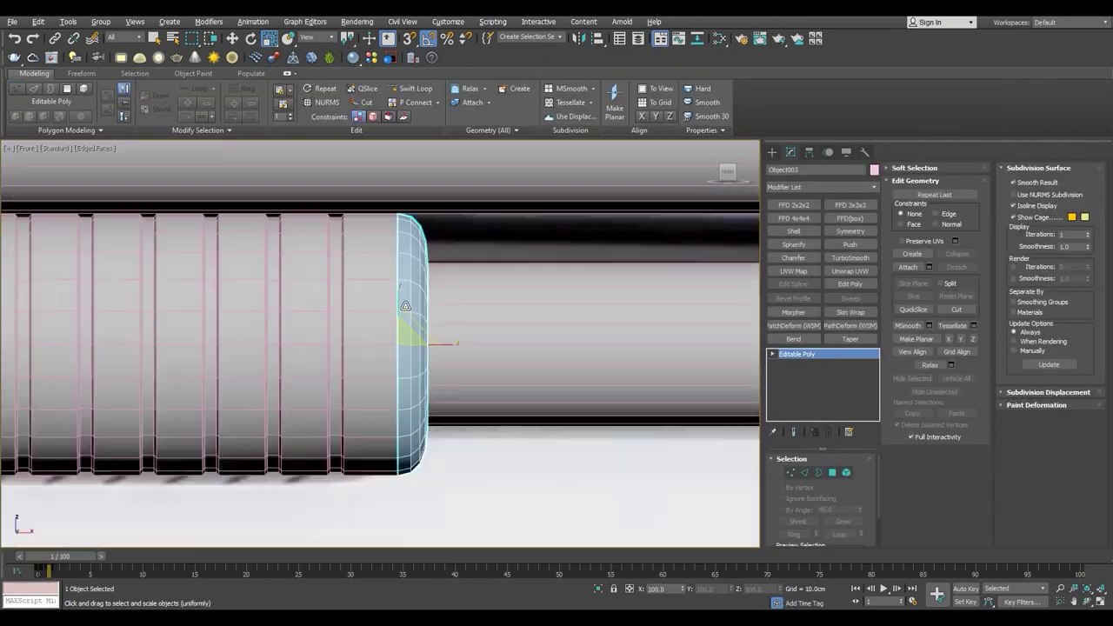
# - Scale the barrel cylinder's end-cap vertices to 123% on X
pyautogui.scroll(2, 442, 343)
pyautogui.moveTo(442, 342); pyautogui.dragTo(458, 344)
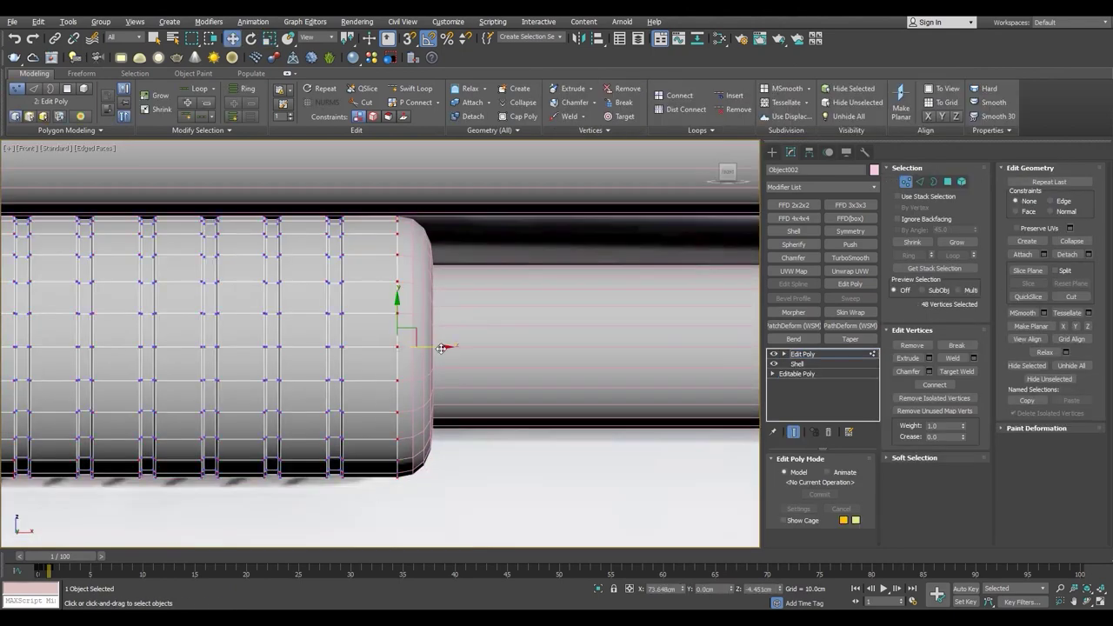
pyautogui.scroll(5, 395, 245)
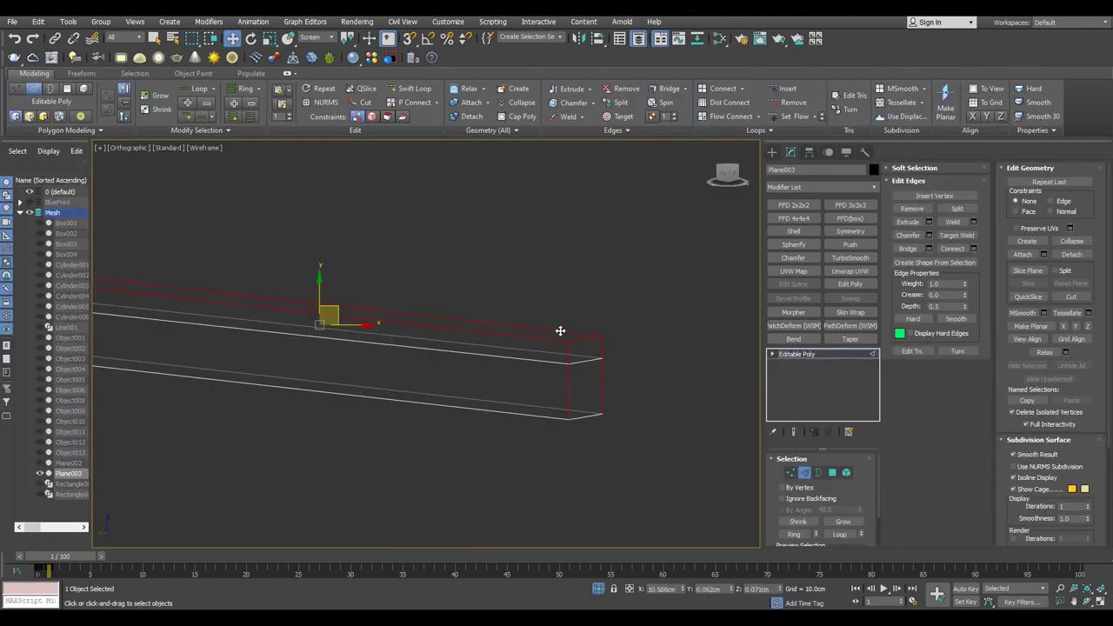
pyautogui.keyDown('alt'); pyautogui.moveTo(556, 421); pyautogui.dragTo(613, 391, button='middle'); pyautogui.keyUp('alt')
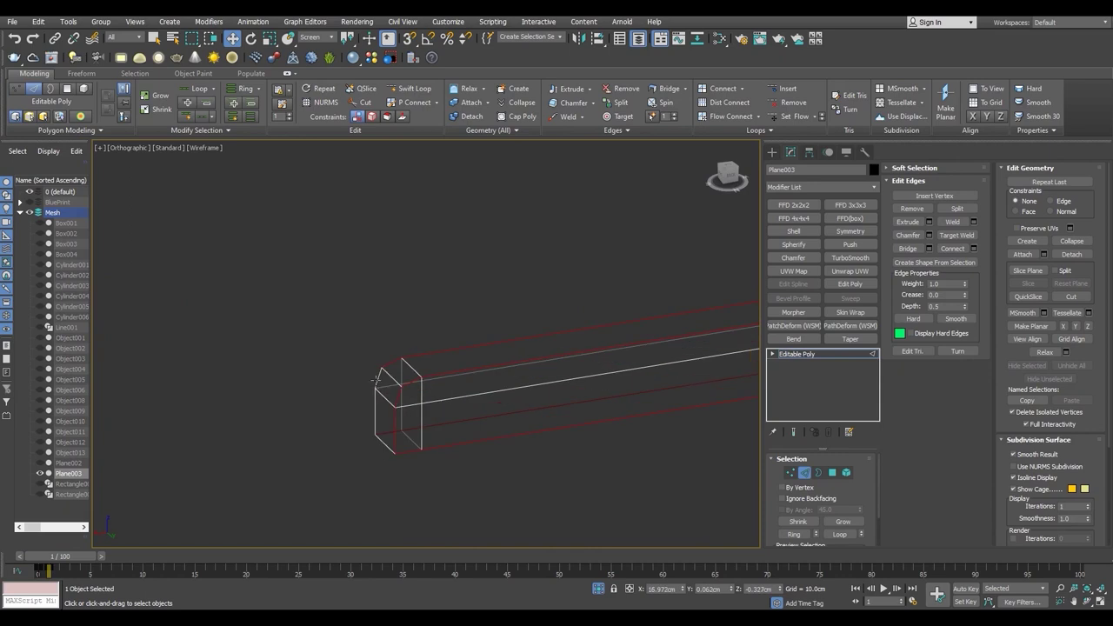
pyautogui.scroll(2, 396, 412)
# - Chamfer the long bar's selected edges by about 0.07cm to round them
pyautogui.click(929, 235)
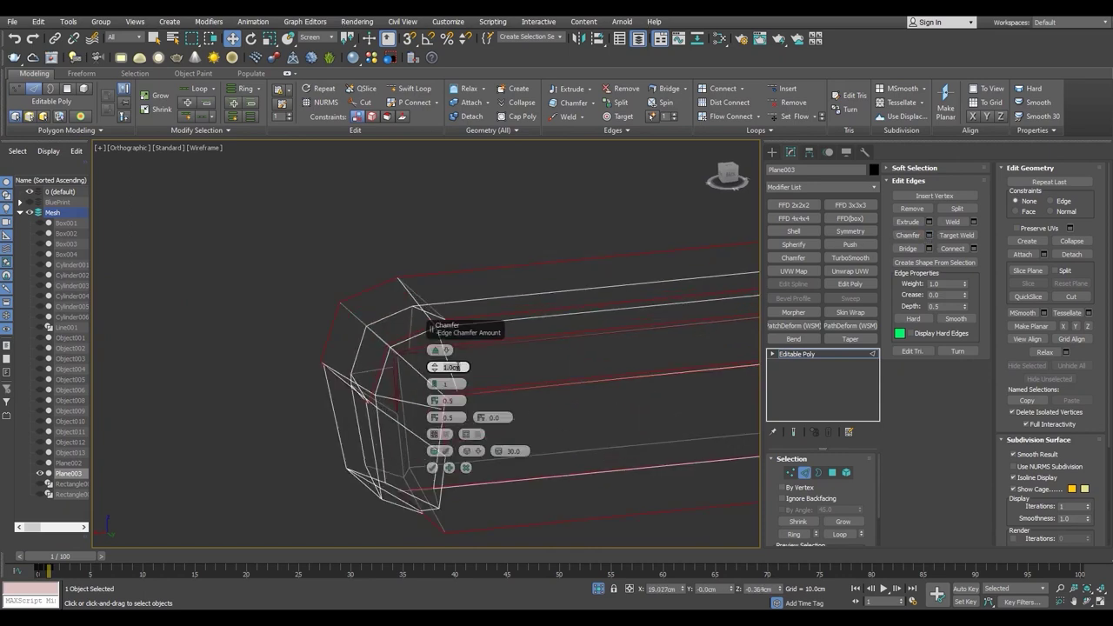
pyautogui.press('F3')
pyautogui.moveTo(420, 371)
pyautogui.mouseDown()
pyautogui.moveTo(420, 352)
pyautogui.moveTo(434, 365)
pyautogui.mouseUp()
pyautogui.scroll(-3, 469, 373)
pyautogui.scroll(-3, 479, 372)
pyautogui.scroll(3, 313, 374)
pyautogui.scroll(2, 313, 373)
pyautogui.click(435, 470)
pyautogui.scroll(-5, 435, 471)
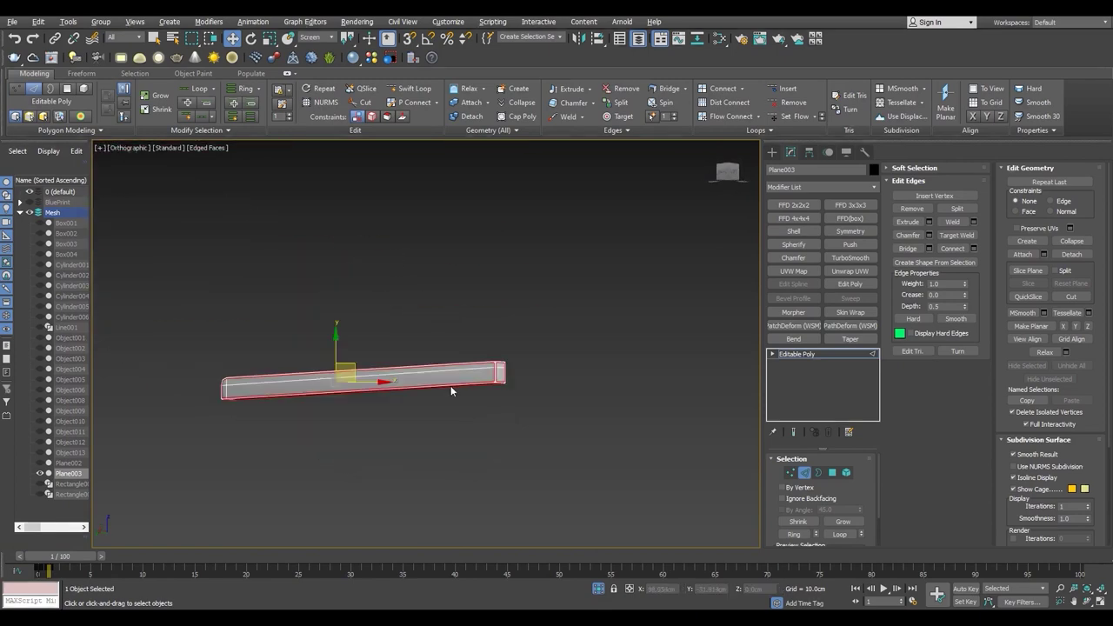
pyautogui.keyDown('alt'); pyautogui.moveTo(434, 470); pyautogui.dragTo(266, 366, button='middle'); pyautogui.keyUp('alt')
pyautogui.scroll(5, 323, 345)
pyautogui.click(796, 353)
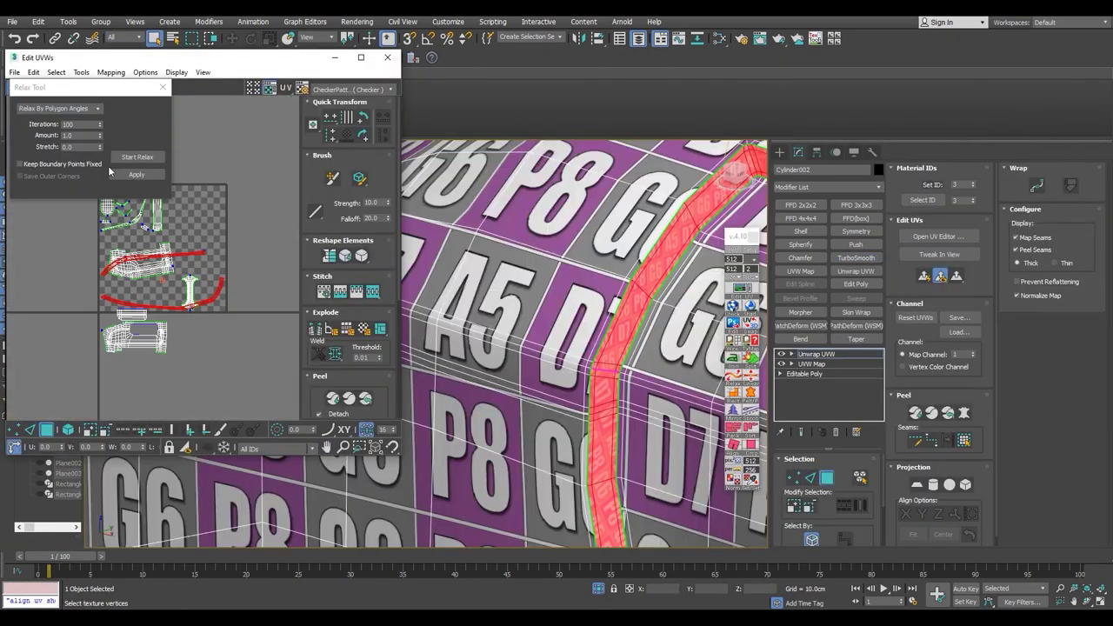
# - Stop Relax, then straighten the upper strap UV strip and move it up
pyautogui.scroll(5, 241, 272)
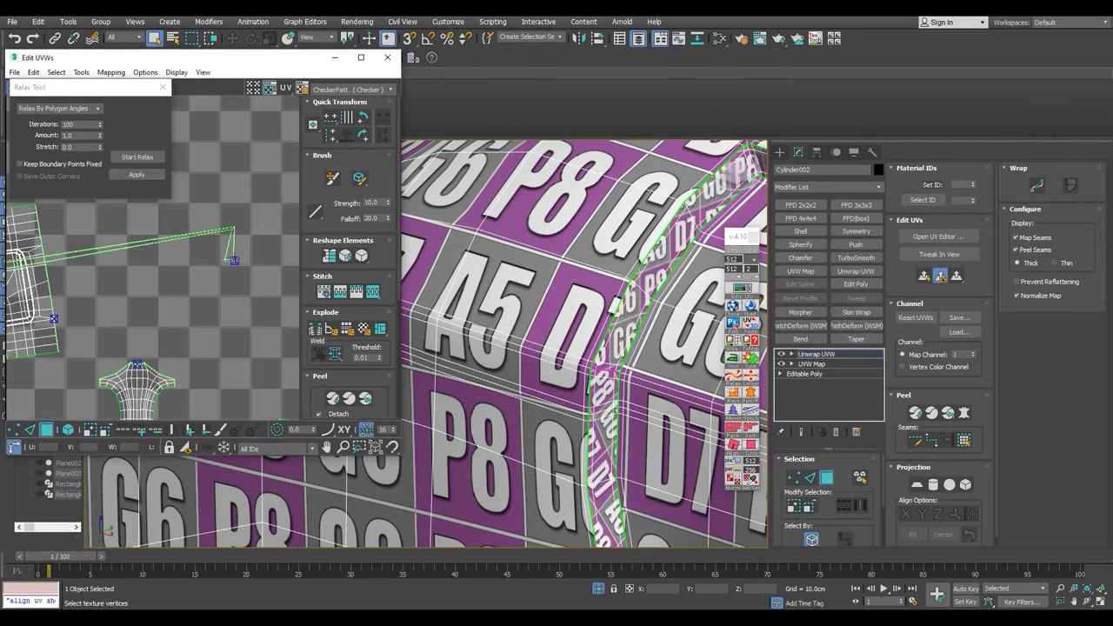
pyautogui.click(137, 156)
pyautogui.scroll(3, 159, 319)
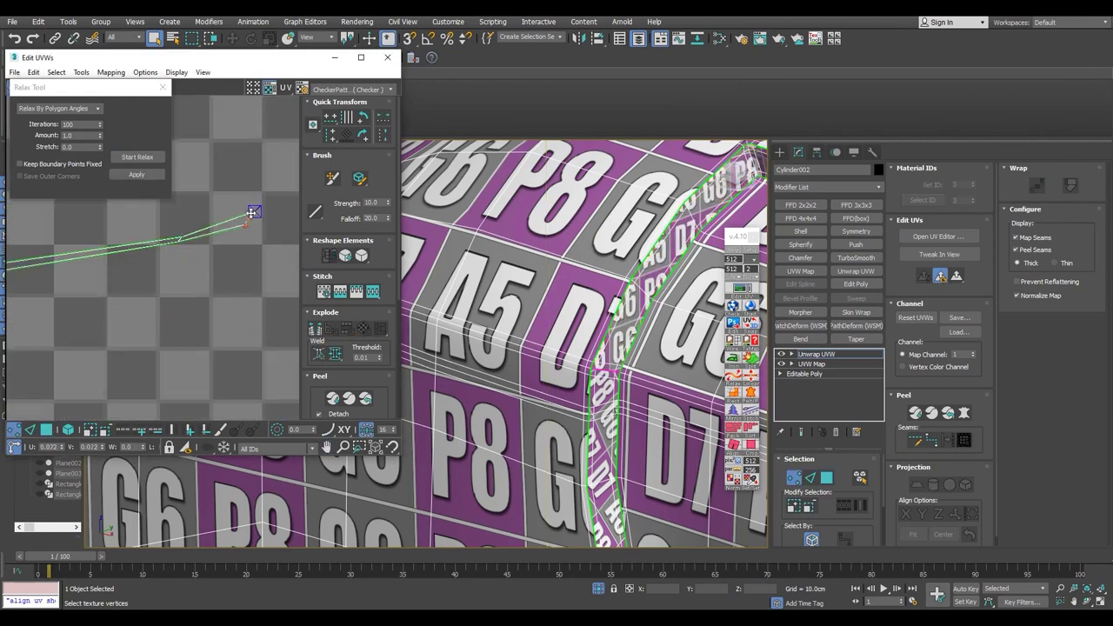
pyautogui.press('3')
pyautogui.click(251, 212)
pyautogui.scroll(-5, 240, 223)
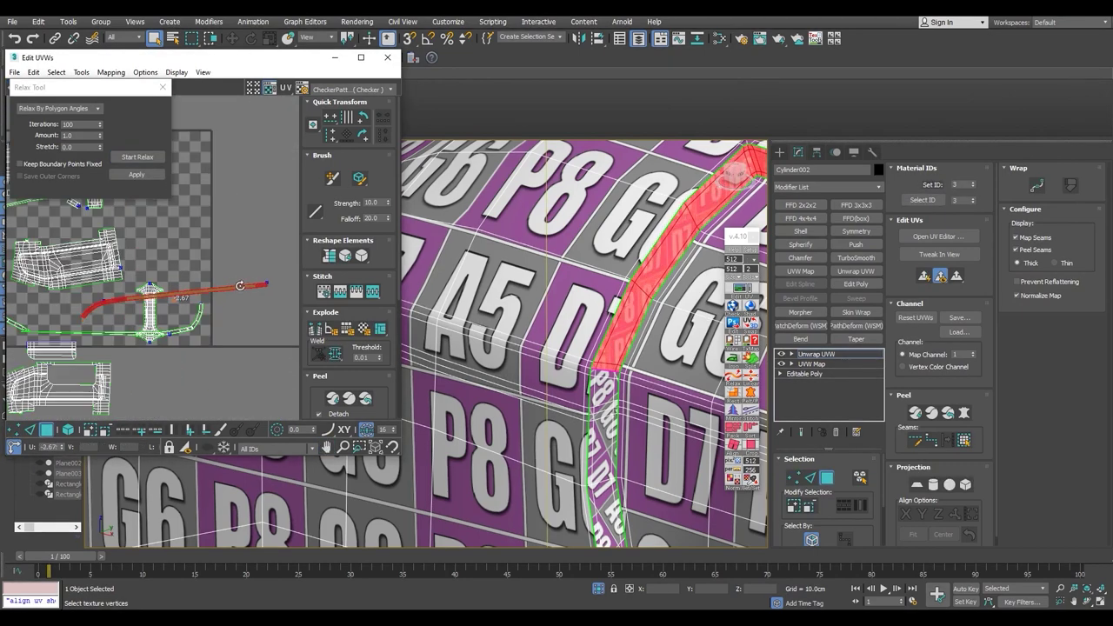
pyautogui.moveTo(240, 286); pyautogui.dragTo(260, 225)
# - Select and reposition the lower curved UV strip, checking the sling loop from above
pyautogui.click(190, 327)
pyautogui.moveTo(190, 327); pyautogui.dragTo(237, 291, button='middle')
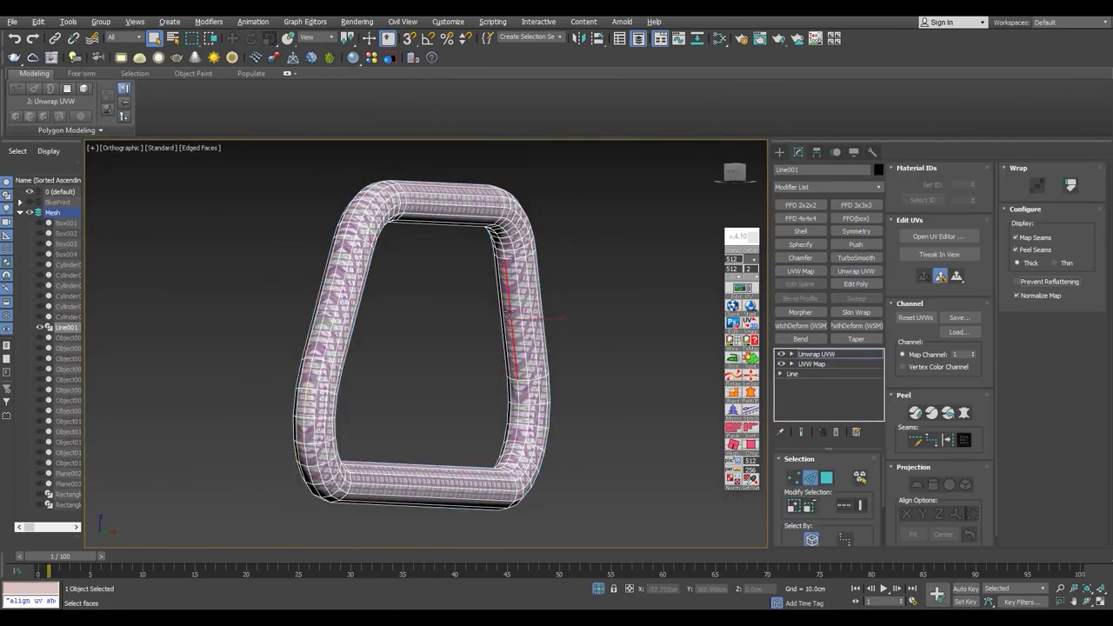
pyautogui.moveTo(477, 358)
pyautogui.keyDown('alt'); pyautogui.mouseDown(button='middle')
pyautogui.moveTo(420, 293)
pyautogui.moveTo(589, 318)
pyautogui.mouseUp(button='middle'); pyautogui.keyUp('alt')
pyautogui.keyDown('alt'); pyautogui.moveTo(338, 203); pyautogui.dragTo(519, 201, button='middle'); pyautogui.keyUp('alt')
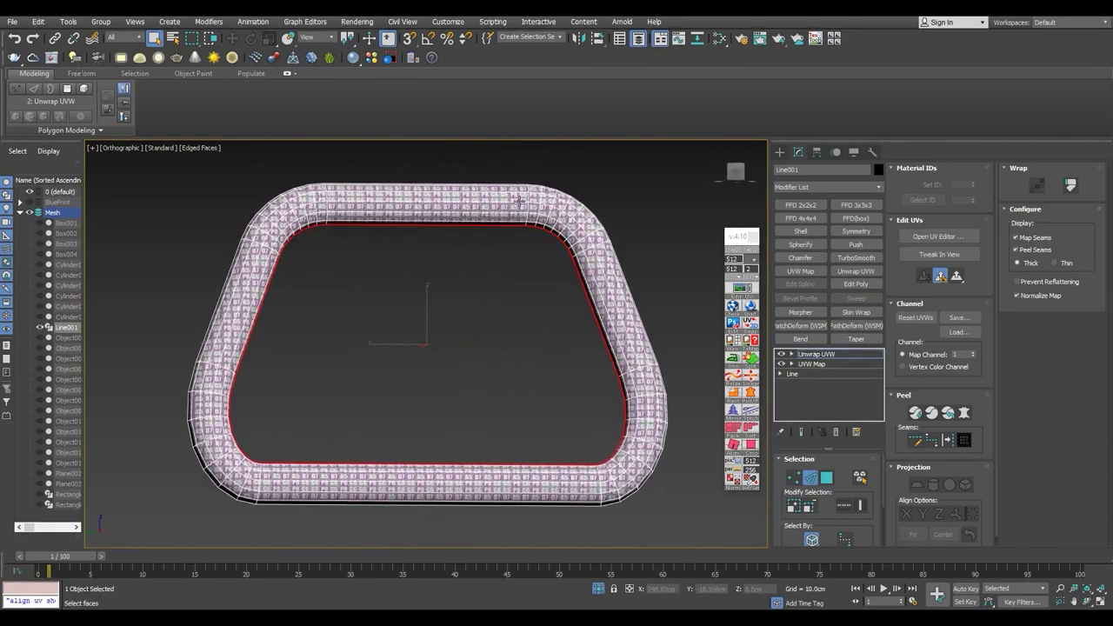
pyautogui.scroll(5, 614, 462)
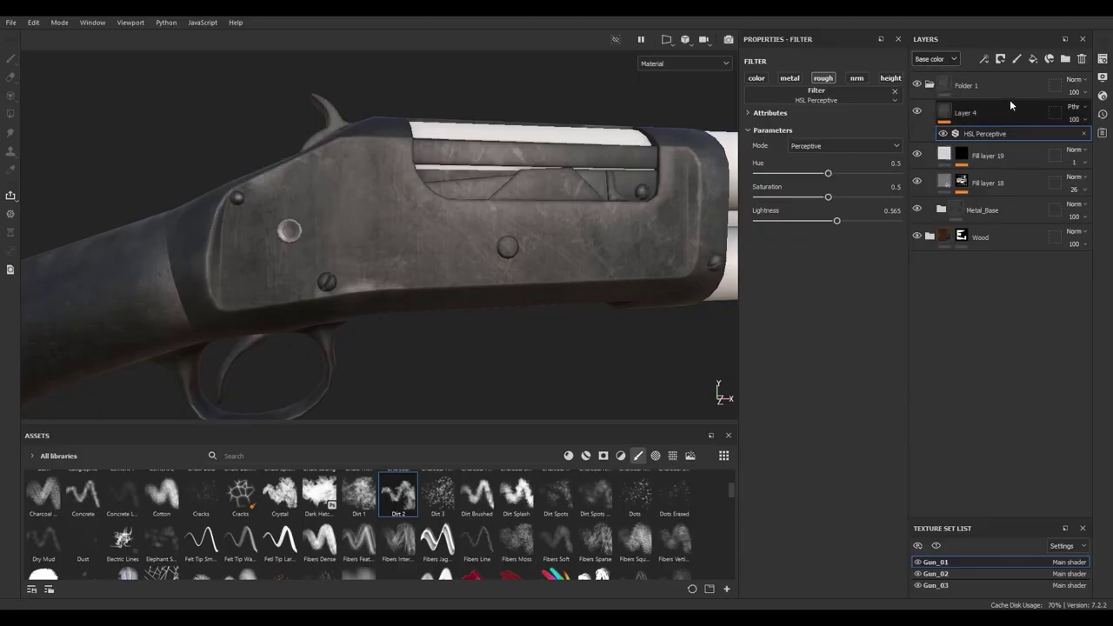
# - Darken Layer 4's base colour and give Fill layer 20's mask a Dirt 5 fill effect
pyautogui.click(1014, 110)
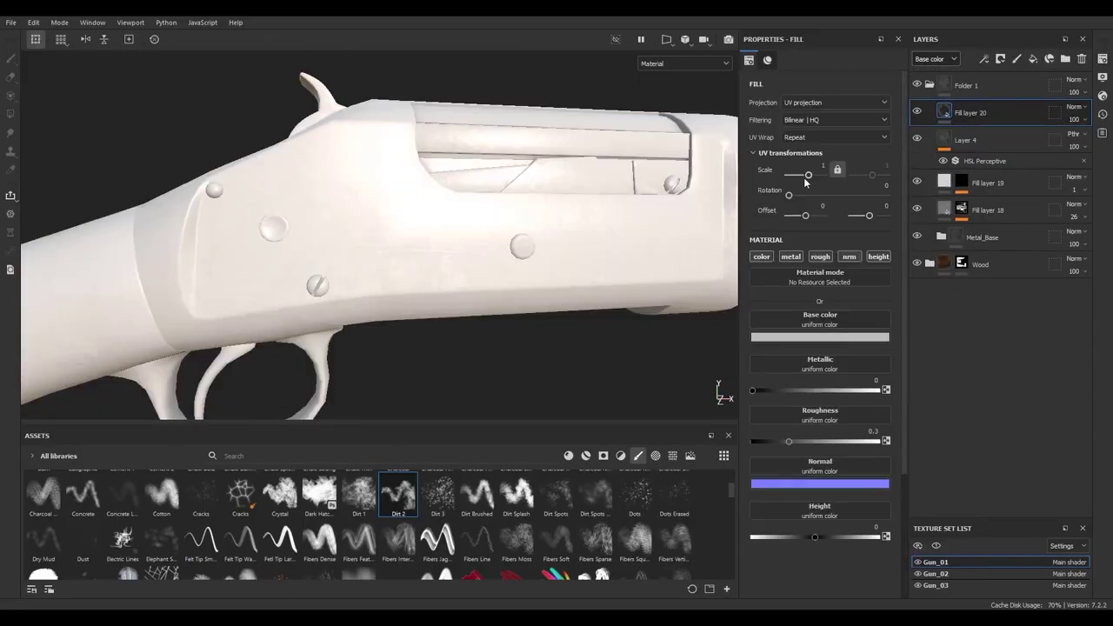
pyautogui.moveTo(914, 389); pyautogui.dragTo(915, 412)
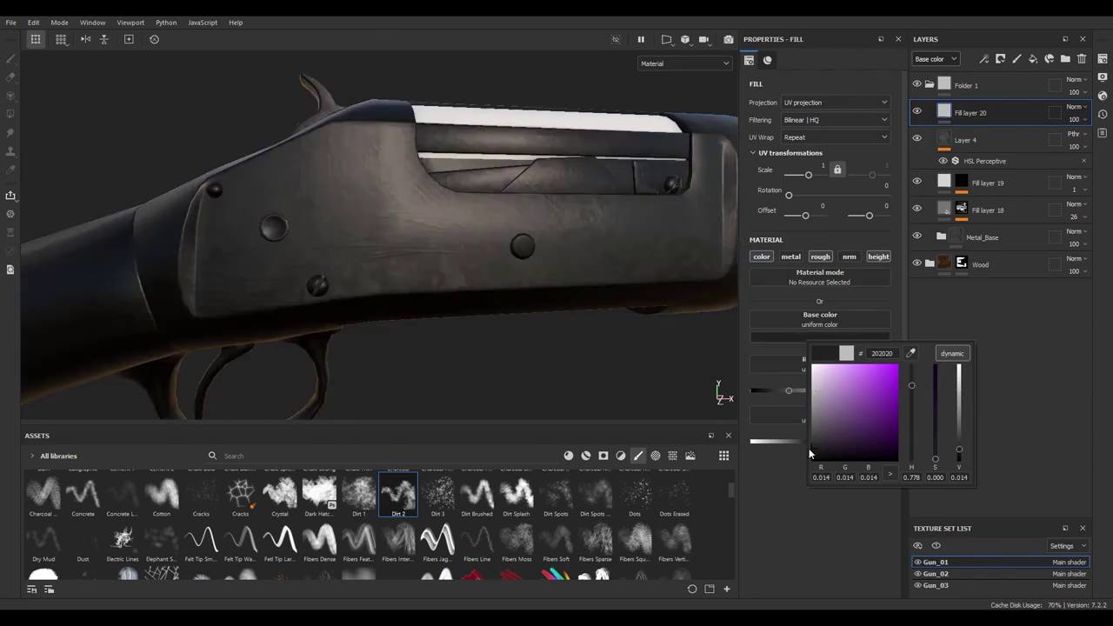
pyautogui.click(814, 443)
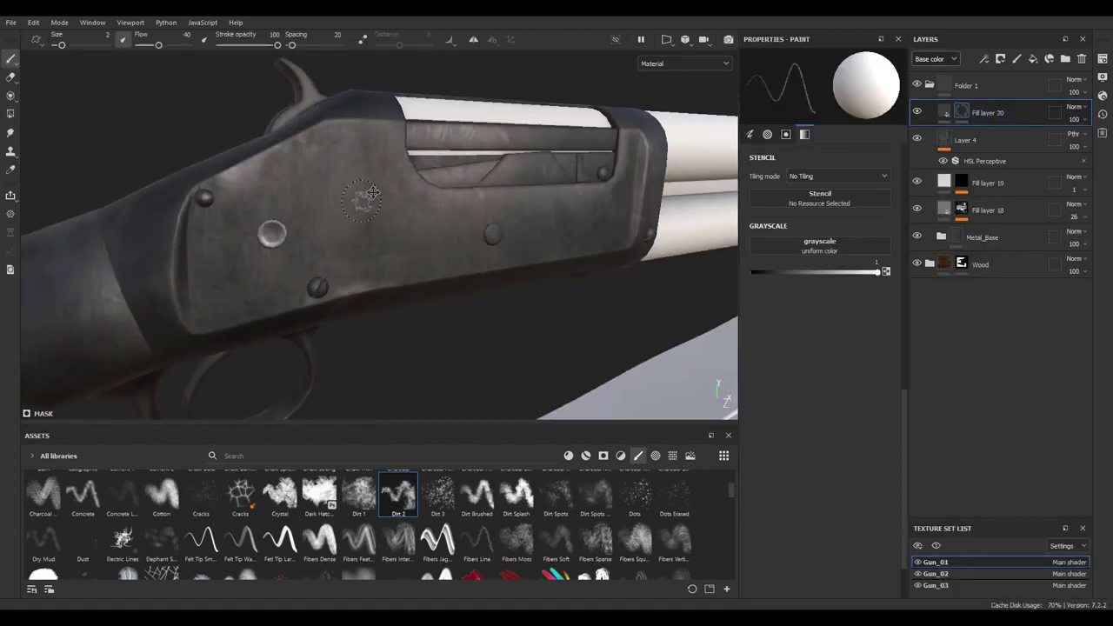
pyautogui.click(984, 59)
pyautogui.click(1009, 98)
pyautogui.click(821, 259)
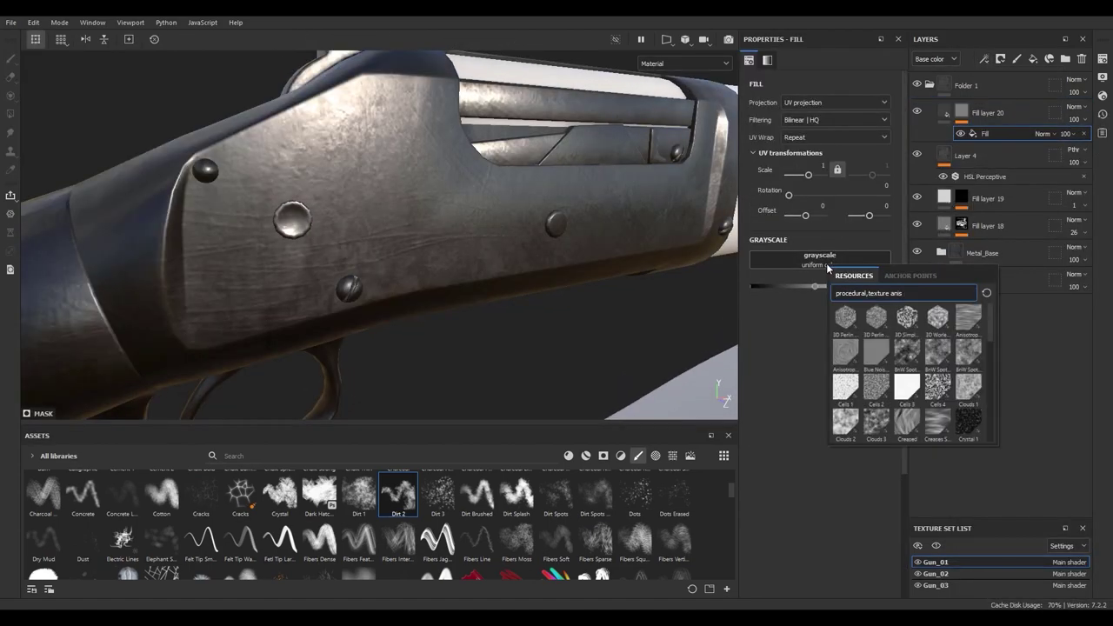
pyautogui.click(843, 390)
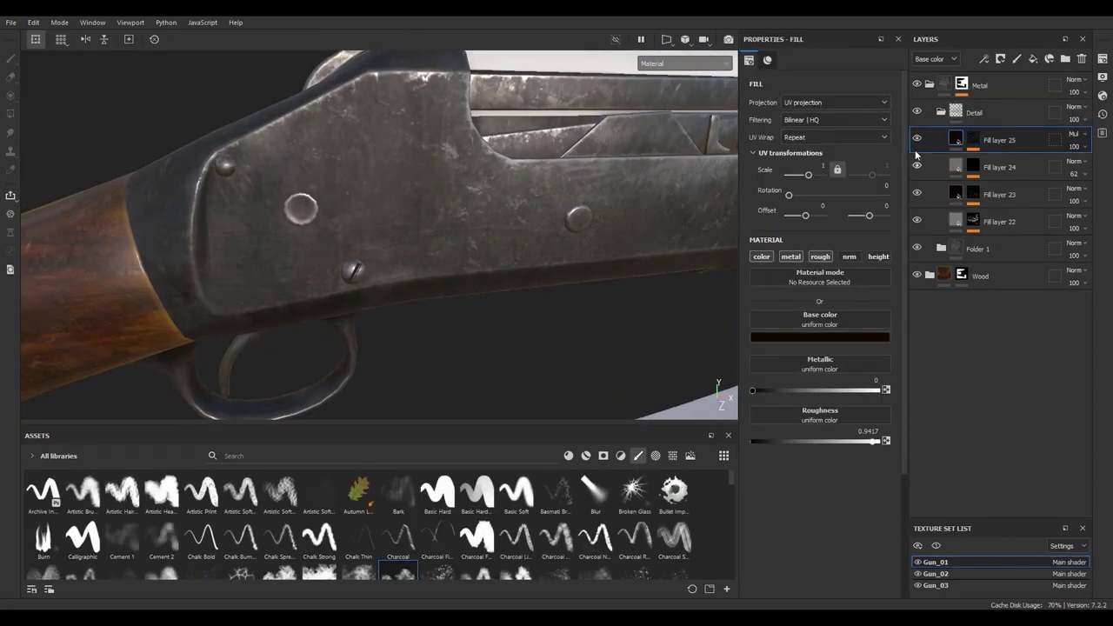
# - Lower Fill layer 25's opacity to 52 and inspect the Roughness channel
pyautogui.moveTo(1075, 146); pyautogui.dragTo(1093, 170)
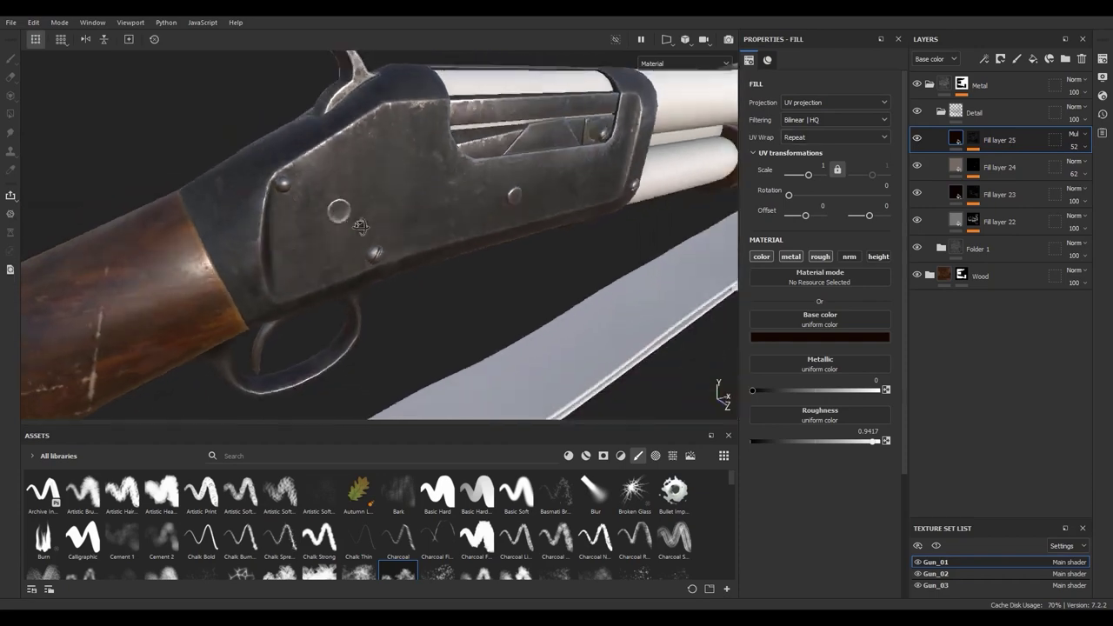
pyautogui.keyDown('alt'); pyautogui.moveTo(391, 226); pyautogui.dragTo(313, 201); pyautogui.keyUp('alt')
pyautogui.keyDown('alt'); pyautogui.moveTo(314, 202); pyautogui.dragTo(356, 238, button='right'); pyautogui.keyUp('alt')
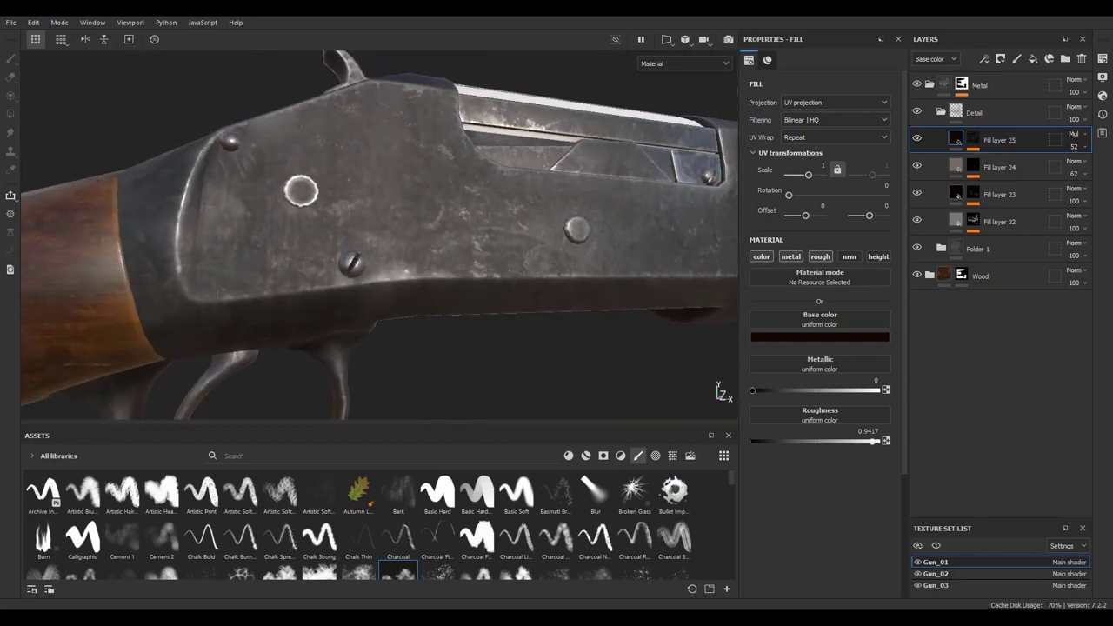
pyautogui.click(929, 87)
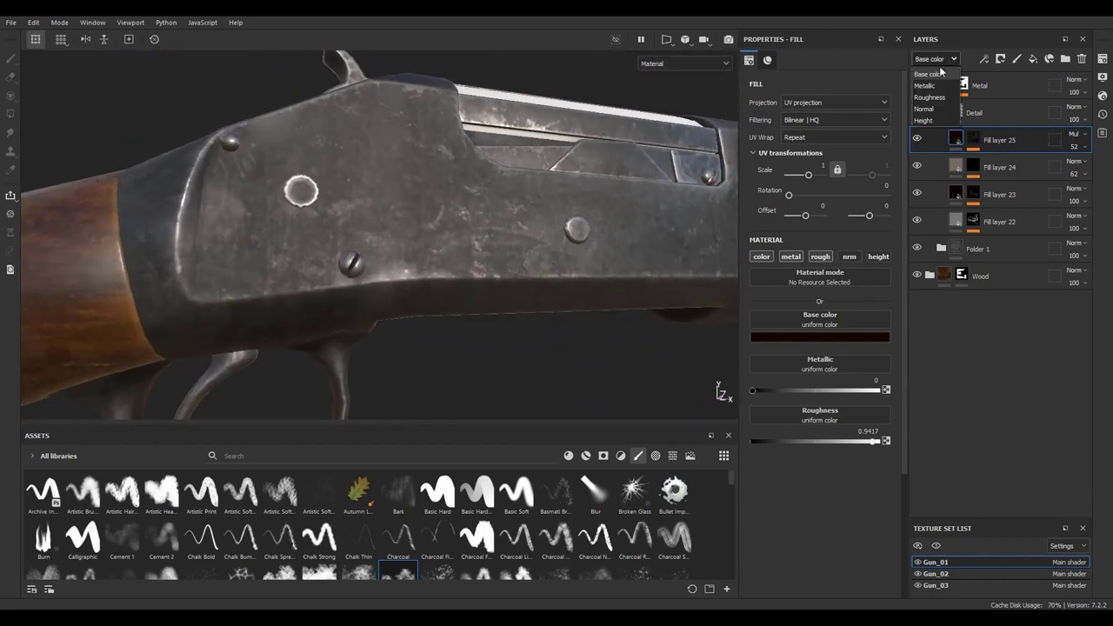
pyautogui.keyDown('alt'); pyautogui.moveTo(498, 200); pyautogui.dragTo(487, 174, button='right'); pyautogui.keyUp('alt')
pyautogui.click(935, 58)
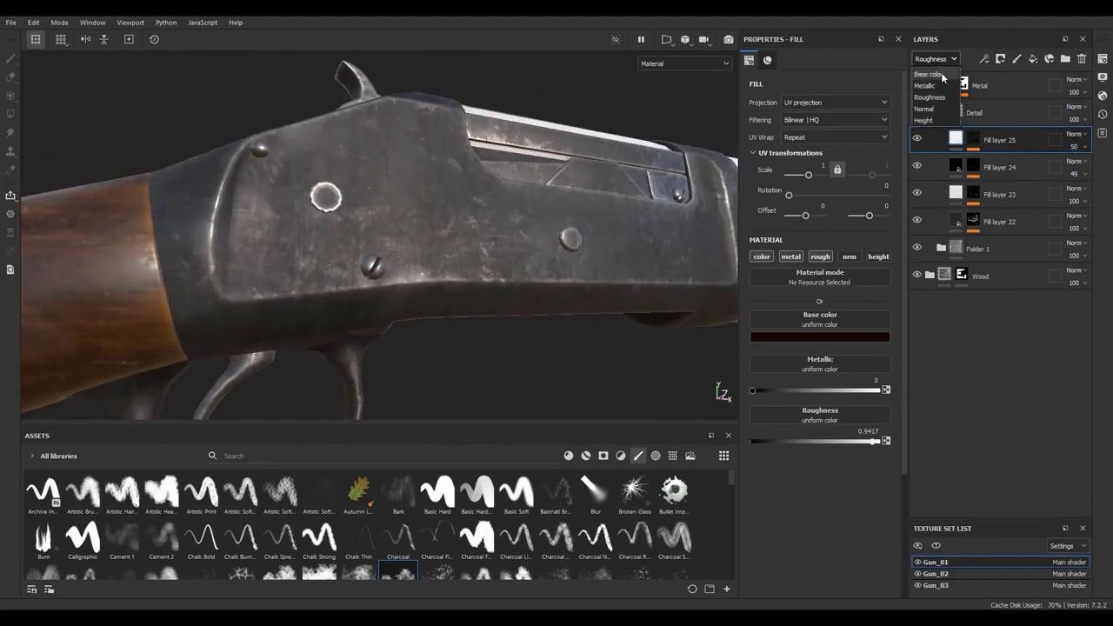
pyautogui.moveTo(348, 261)
pyautogui.keyDown('alt'); pyautogui.mouseDown()
pyautogui.moveTo(412, 267)
pyautogui.moveTo(414, 168)
pyautogui.moveTo(110, 245)
pyautogui.moveTo(278, 290)
pyautogui.moveTo(391, 278)
pyautogui.mouseUp(); pyautogui.keyUp('alt')
# - Add an HSL Perceptive filter to Light copy 2, shifting hue reddish and lowering lightness
pyautogui.click(1033, 58)
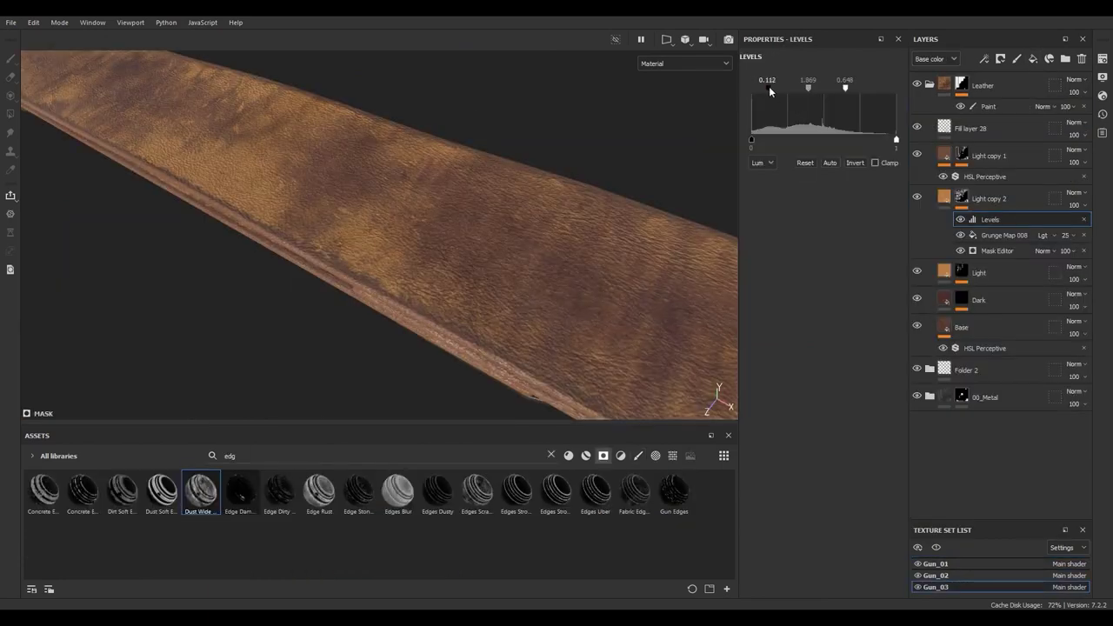
pyautogui.moveTo(661, 217)
pyautogui.keyDown('alt'); pyautogui.mouseDown()
pyautogui.moveTo(556, 286)
pyautogui.moveTo(268, 209)
pyautogui.moveTo(365, 231)
pyautogui.mouseUp(); pyautogui.keyUp('alt')
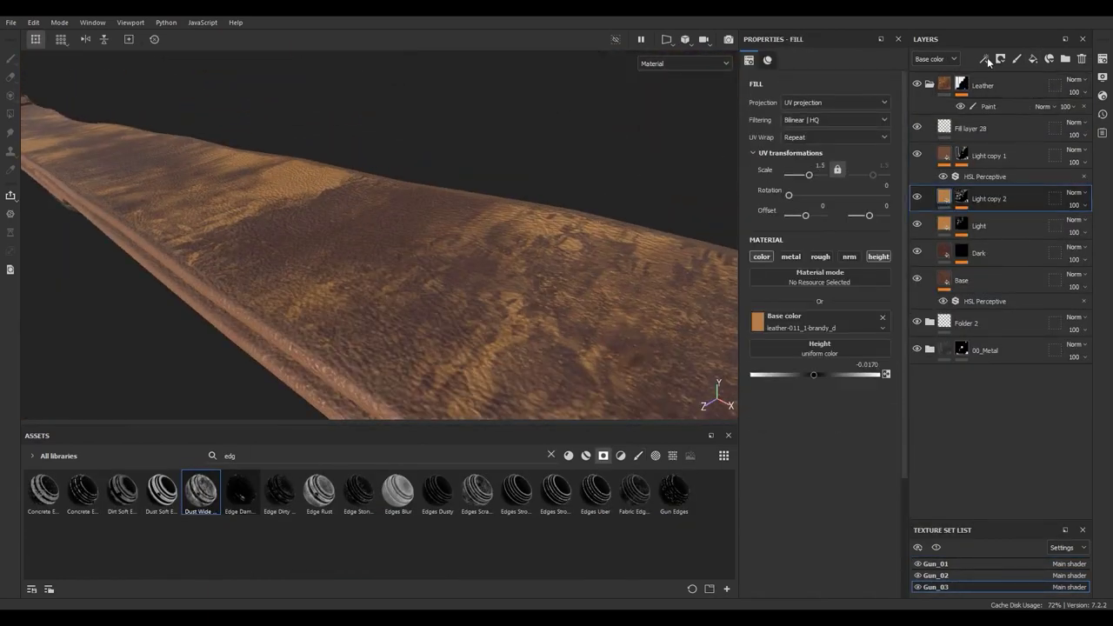
pyautogui.click(985, 59)
pyautogui.click(1017, 142)
pyautogui.click(823, 131)
pyautogui.keyDown('alt'); pyautogui.moveTo(290, 278); pyautogui.dragTo(842, 222); pyautogui.keyUp('alt')
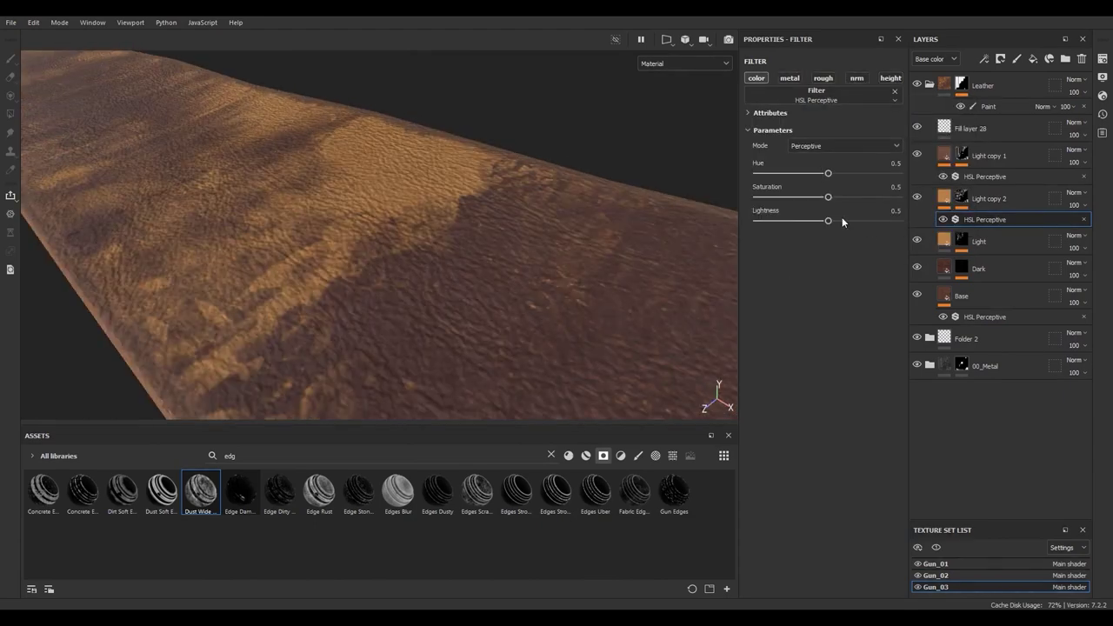
pyautogui.moveTo(840, 173); pyautogui.dragTo(804, 177)
pyautogui.press('Left')
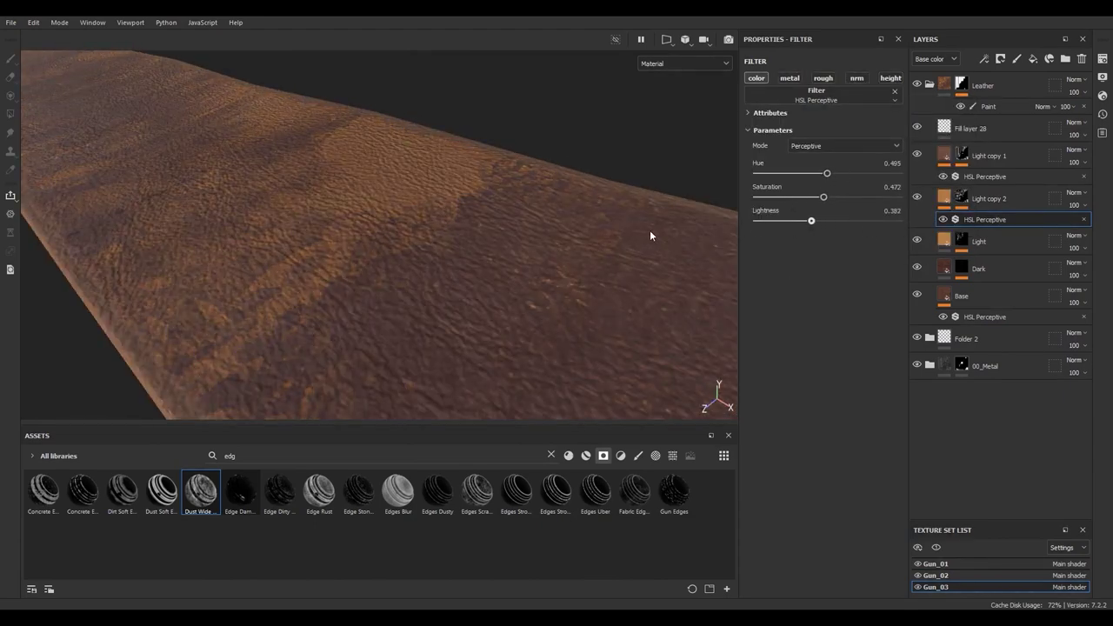
pyautogui.press('Left')
pyautogui.press('Left')
# - Reduce Light copy 2's Height to about -0.058 to soften the leather relief
pyautogui.click(918, 207)
pyautogui.moveTo(813, 375); pyautogui.dragTo(810, 374)
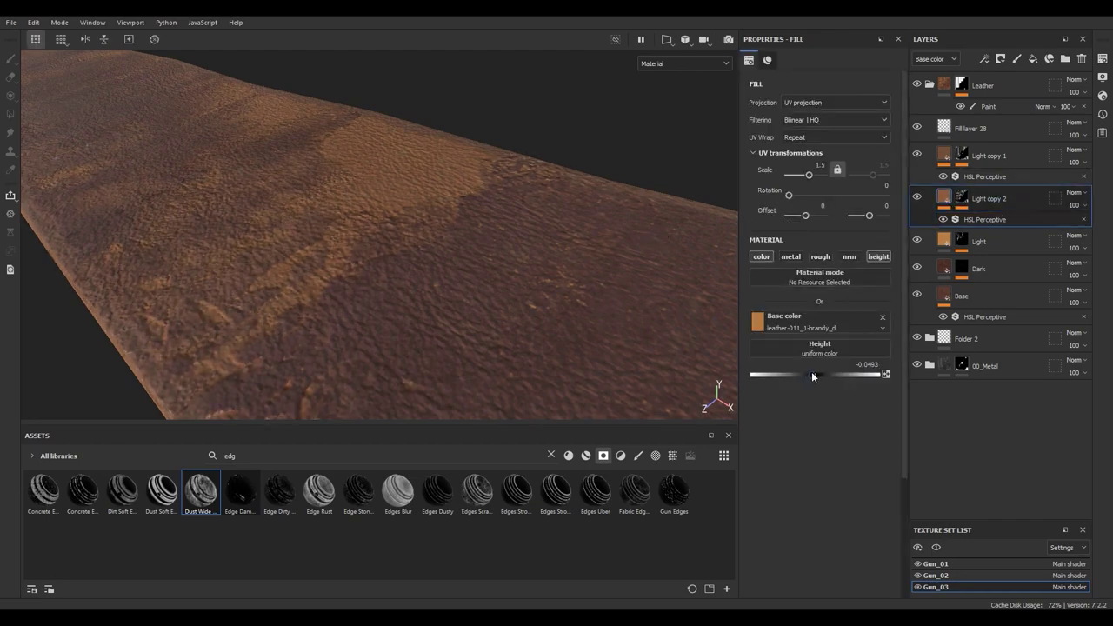
pyautogui.keyDown('alt'); pyautogui.moveTo(446, 283); pyautogui.dragTo(411, 243, button='right'); pyautogui.keyUp('alt')
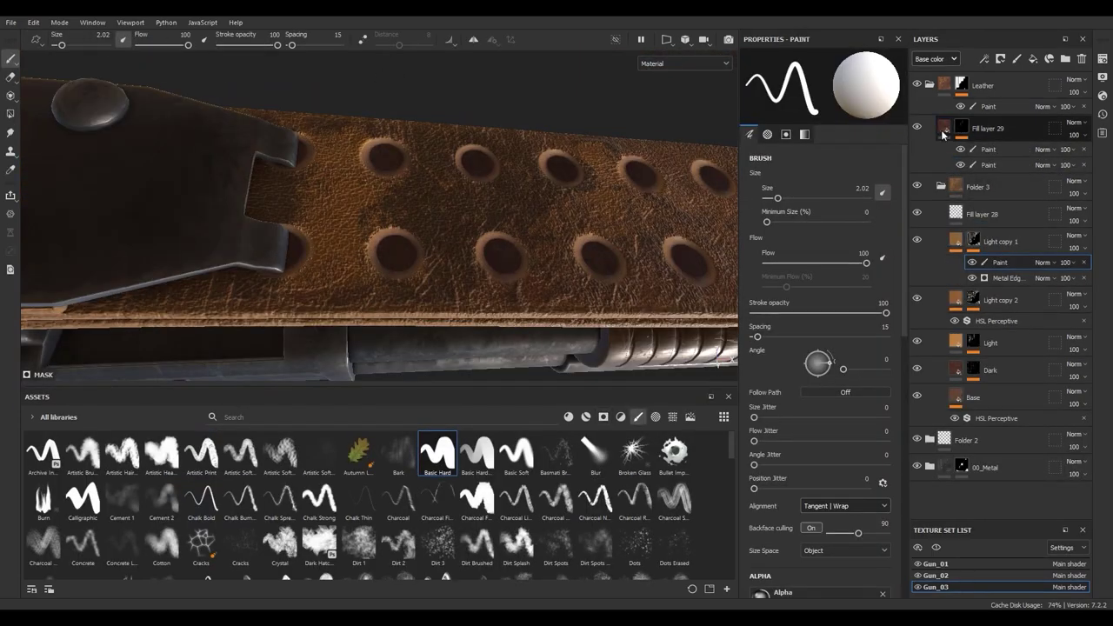
# - Add a new Fill layer 30 and search the assets for a steel material
pyautogui.moveTo(380, 304)
pyautogui.keyDown('alt'); pyautogui.mouseDown()
pyautogui.moveTo(327, 337)
pyautogui.moveTo(495, 210)
pyautogui.moveTo(383, 276)
pyautogui.moveTo(366, 229)
pyautogui.moveTo(531, 266)
pyautogui.mouseUp(); pyautogui.keyUp('alt')
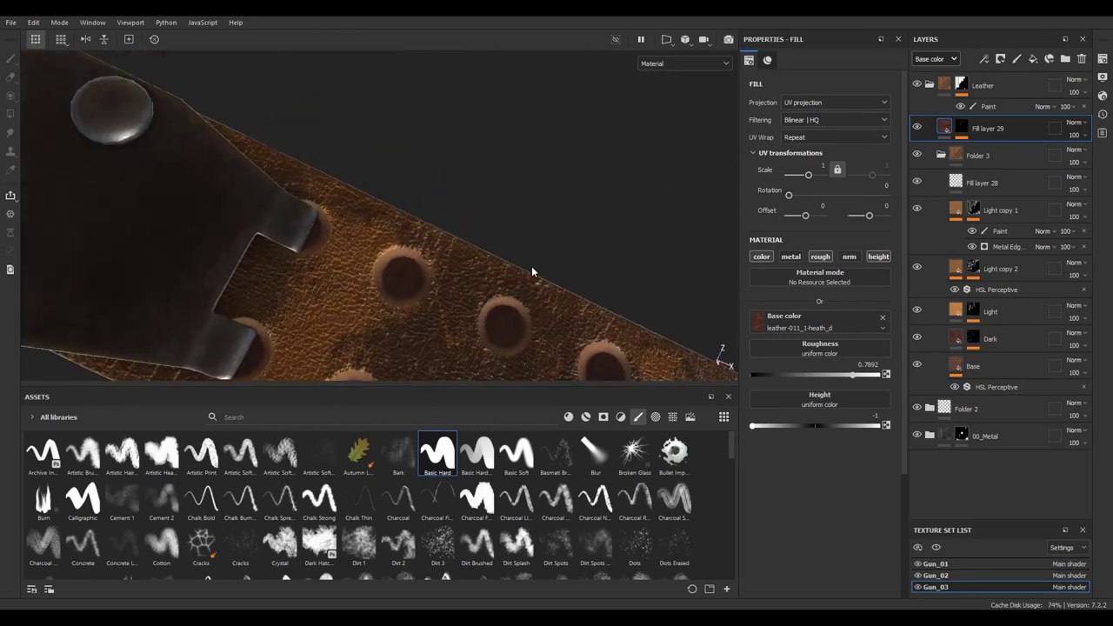
pyautogui.hotkey('ctrl', 'd')
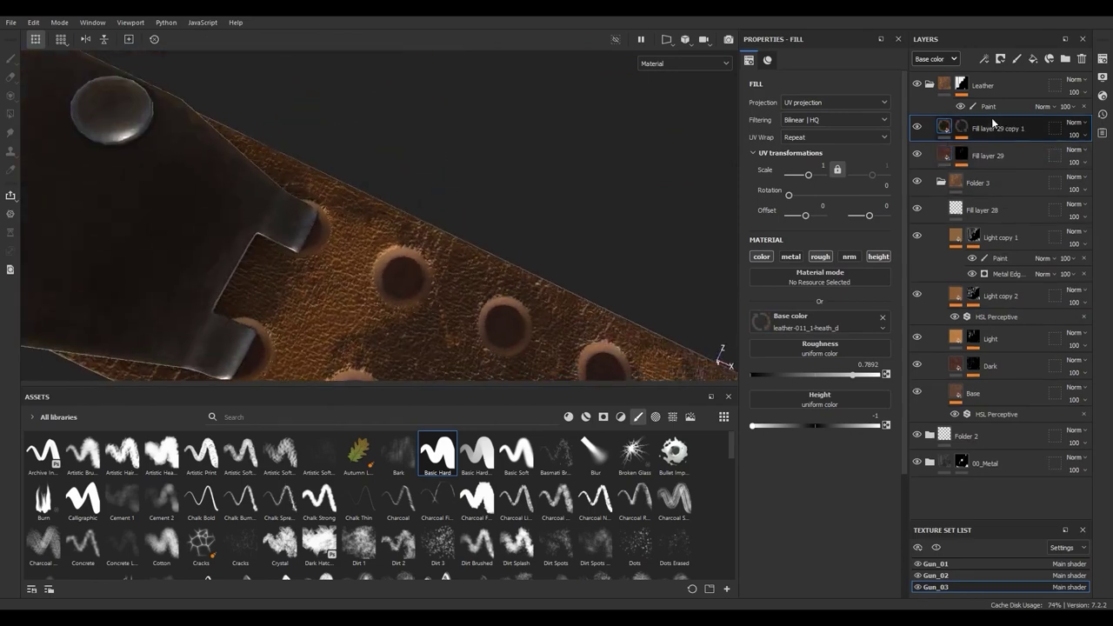
pyautogui.hotkey('ctrl', 'z')
pyautogui.click(1033, 59)
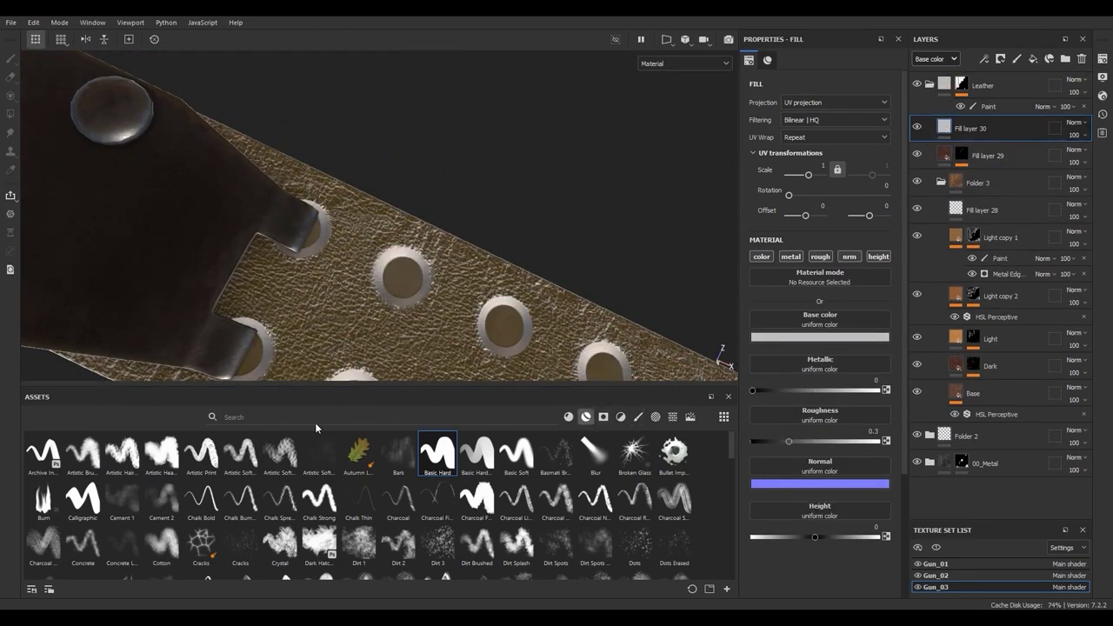
pyautogui.click(310, 417)
pyautogui.write('ee')
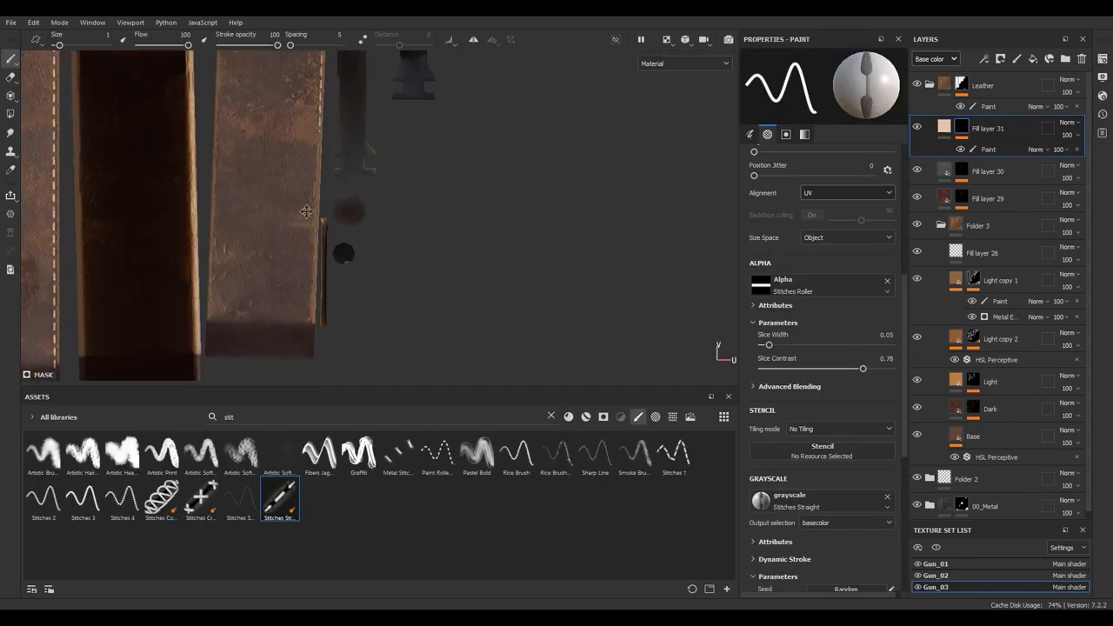
# - Draw straight stitch lines with the Stitches brush along the strap strip edges up to their tops
pyautogui.press('shift')
pyautogui.keyDown('shift'); pyautogui.click(309, 364); pyautogui.keyUp('shift')
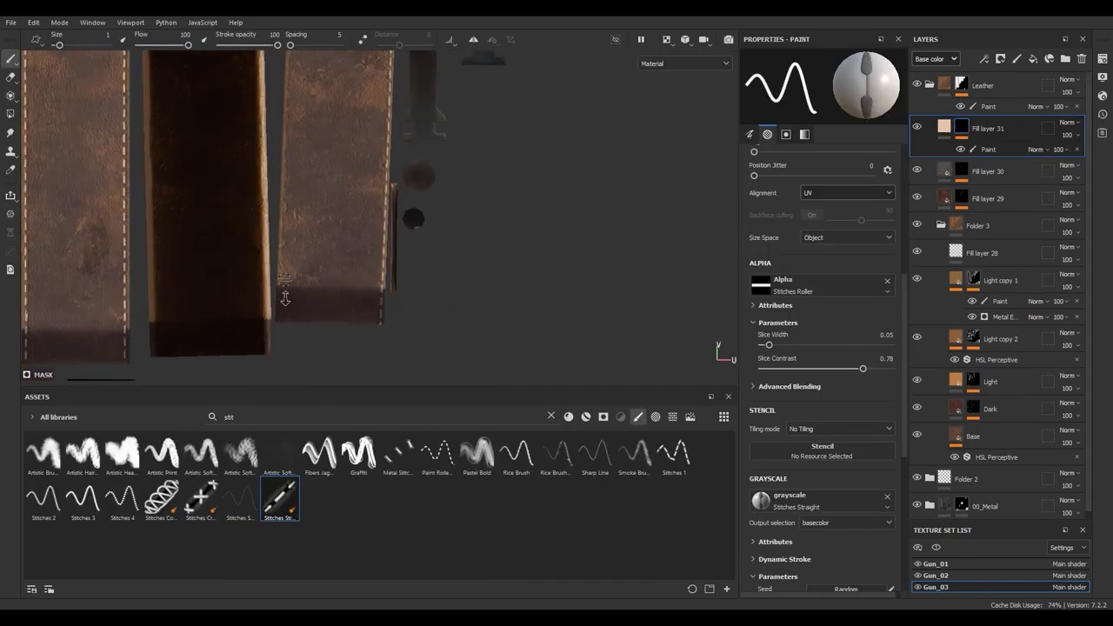
pyautogui.press('shift')
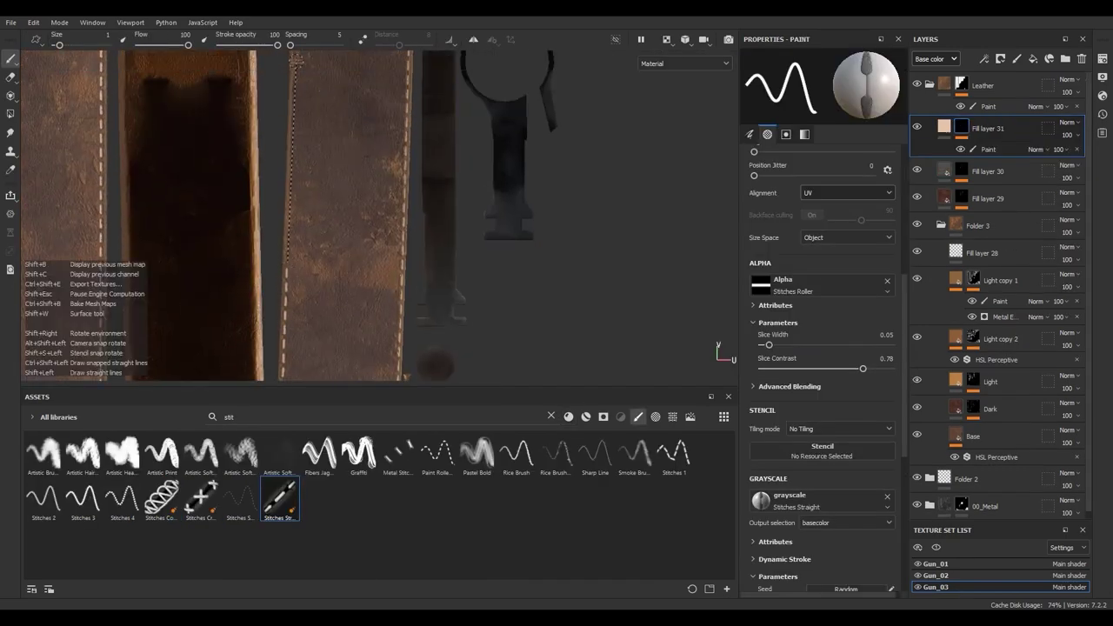
pyautogui.moveTo(310, 80); pyautogui.dragTo(313, 323, button='middle')
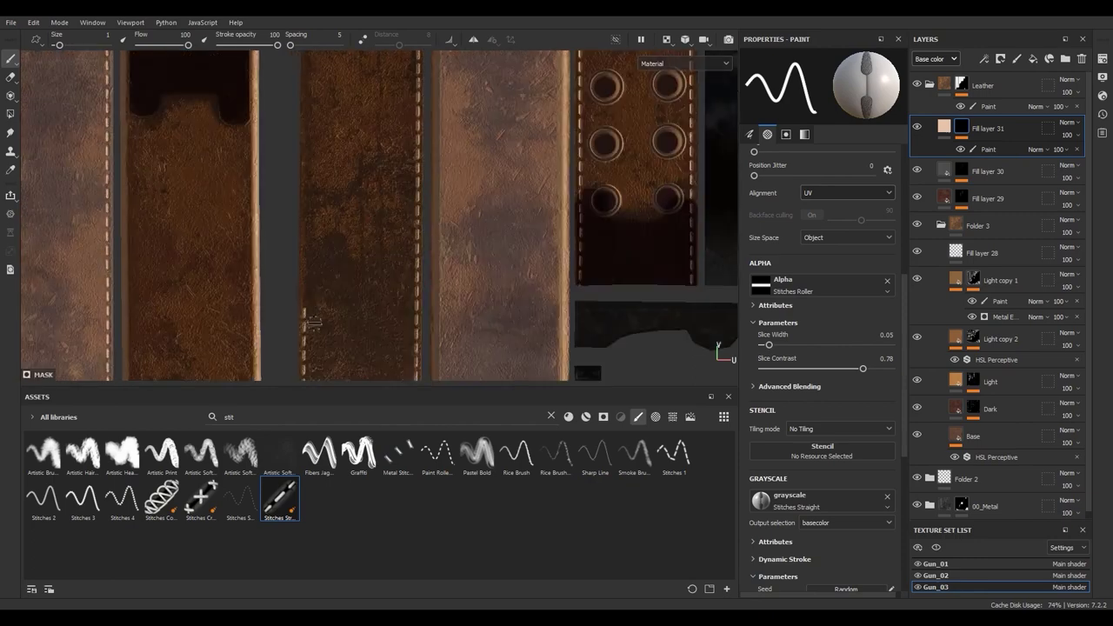
pyautogui.keyDown('shift'); pyautogui.click(308, 309); pyautogui.keyUp('shift')
pyautogui.moveTo(309, 70); pyautogui.dragTo(300, 283, button='middle')
pyautogui.moveTo(305, 59); pyautogui.dragTo(295, 230, button='middle')
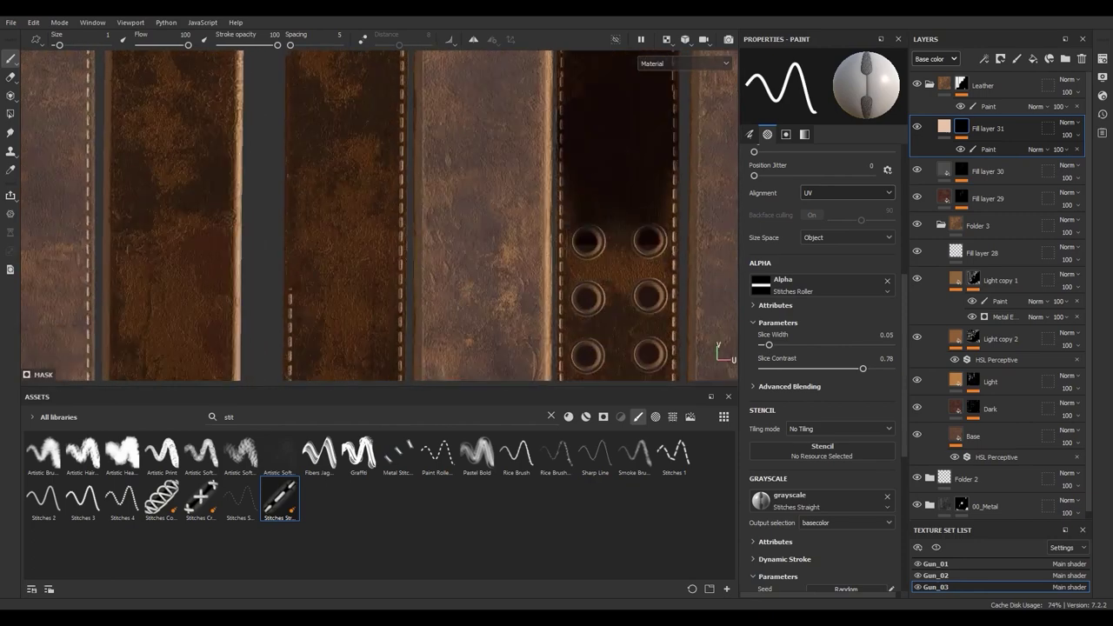
pyautogui.moveTo(293, 78); pyautogui.dragTo(306, 215, button='middle')
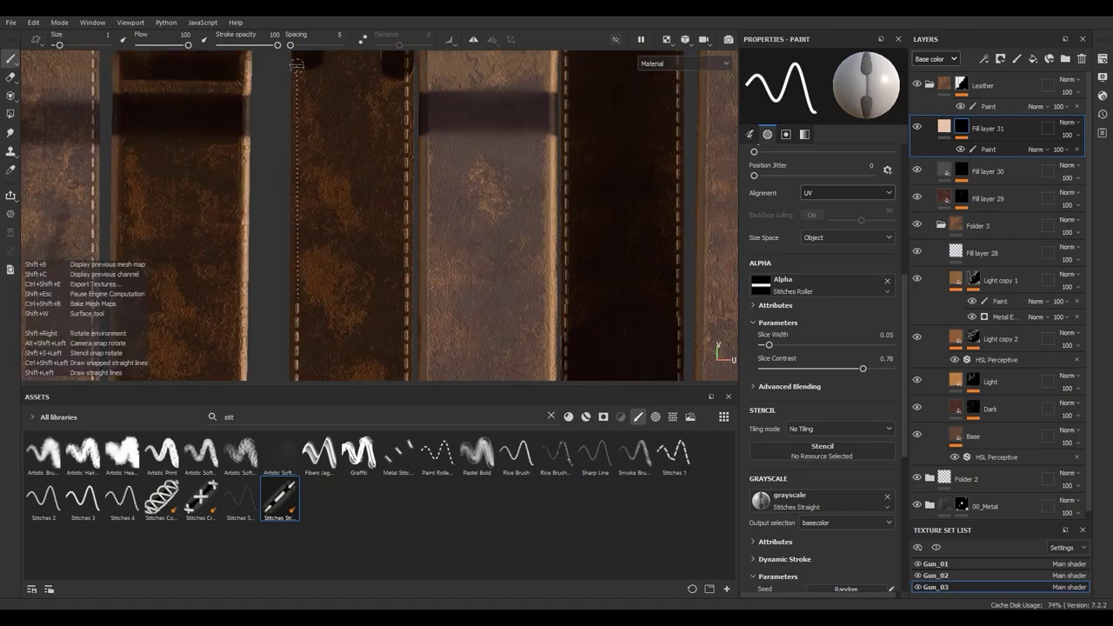
pyautogui.moveTo(295, 61); pyautogui.dragTo(285, 204, button='middle')
pyautogui.keyDown('shift'); pyautogui.click(279, 111); pyautogui.keyUp('shift')
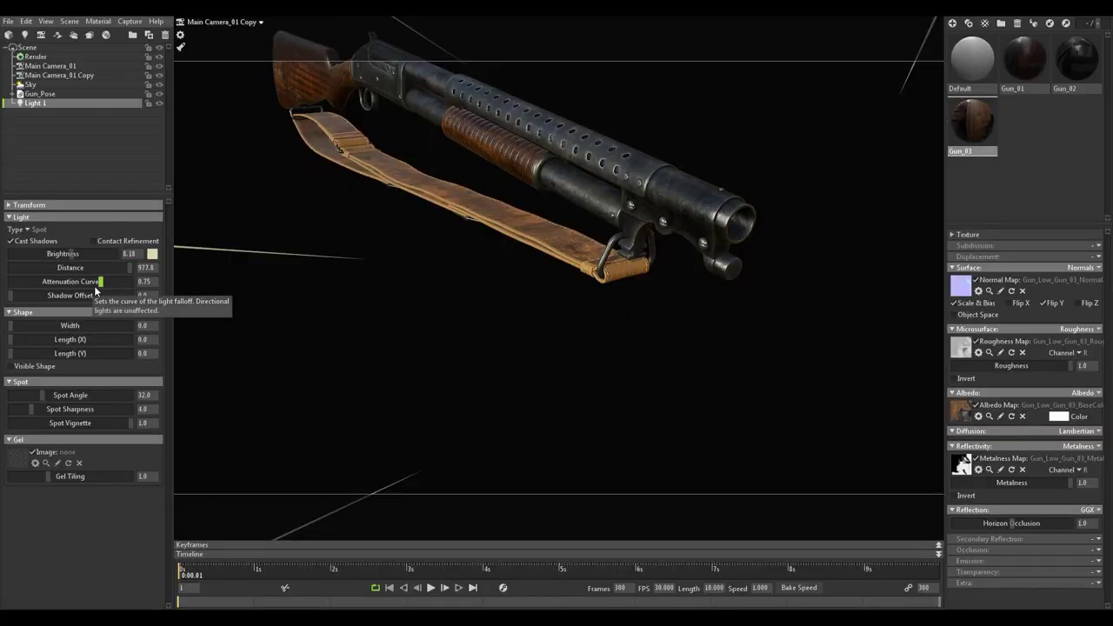
# - Set Light 1 to width 249.5 and brightness 22.02, then view through Main Camera_01
pyautogui.moveTo(102, 325); pyautogui.dragTo(111, 326)
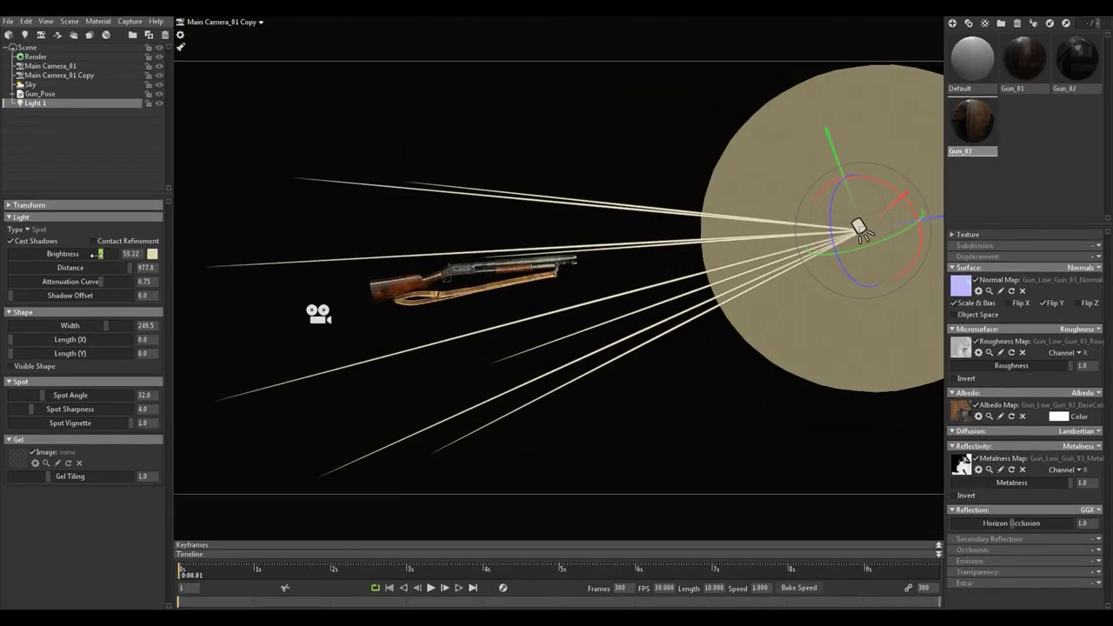
pyautogui.scroll(3, 510, 249)
pyautogui.scroll(3, 474, 289)
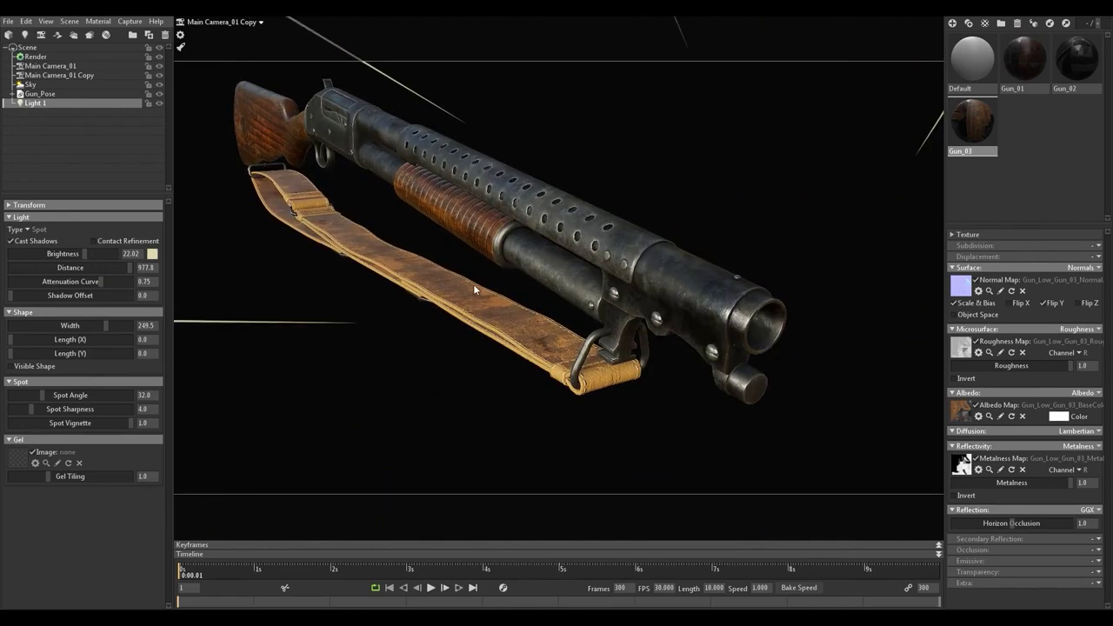
pyautogui.moveTo(153, 256); pyautogui.dragTo(54, 253)
pyautogui.click(152, 253)
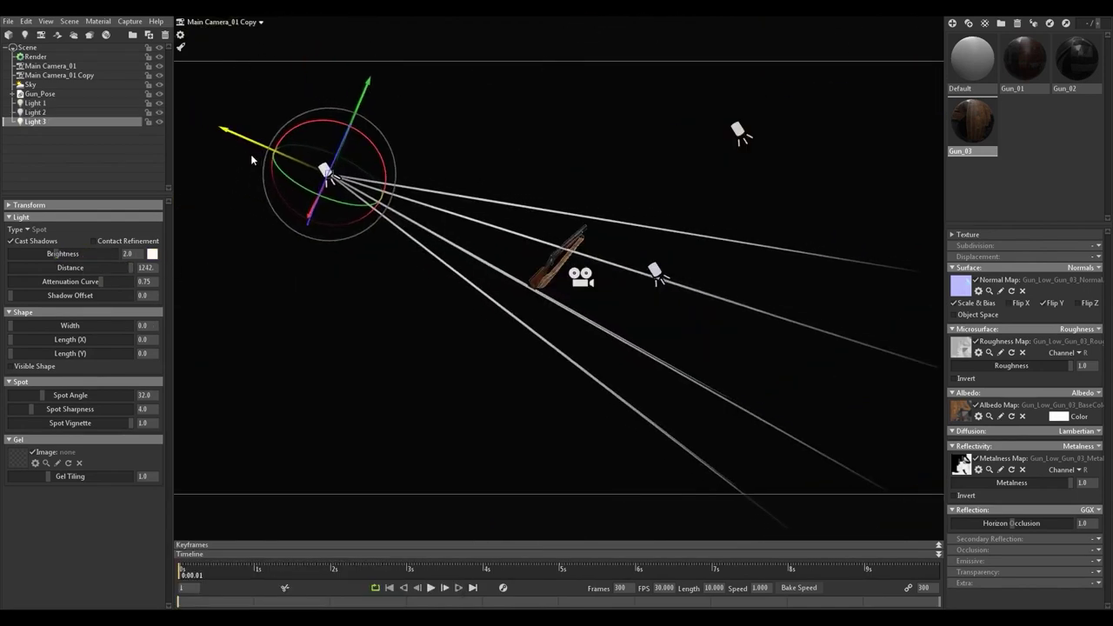
pyautogui.click(502, 382)
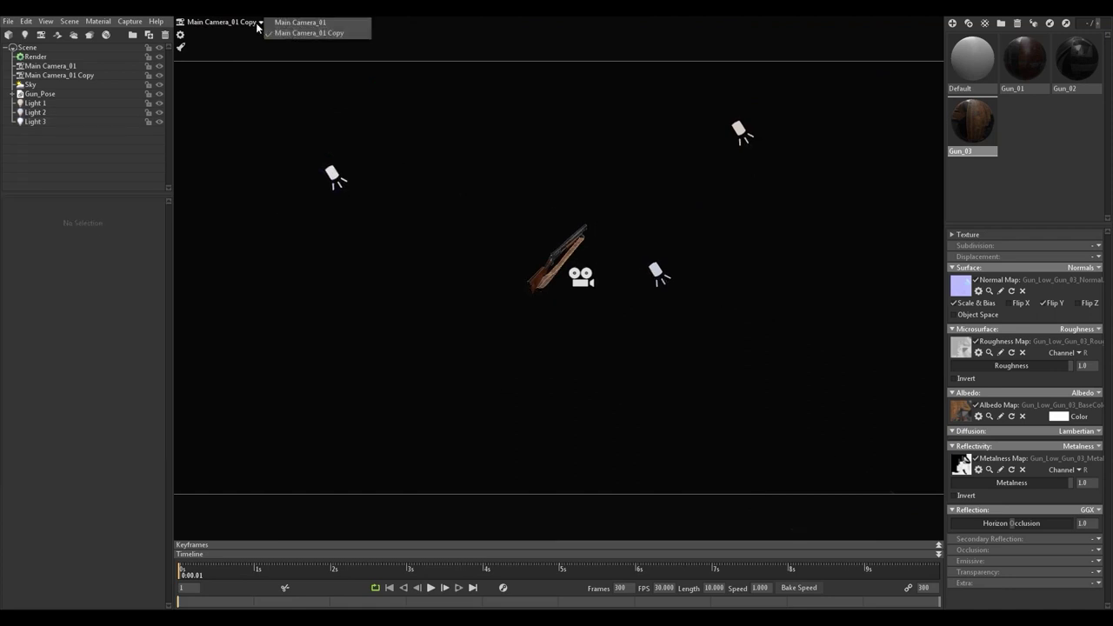
pyautogui.click(296, 22)
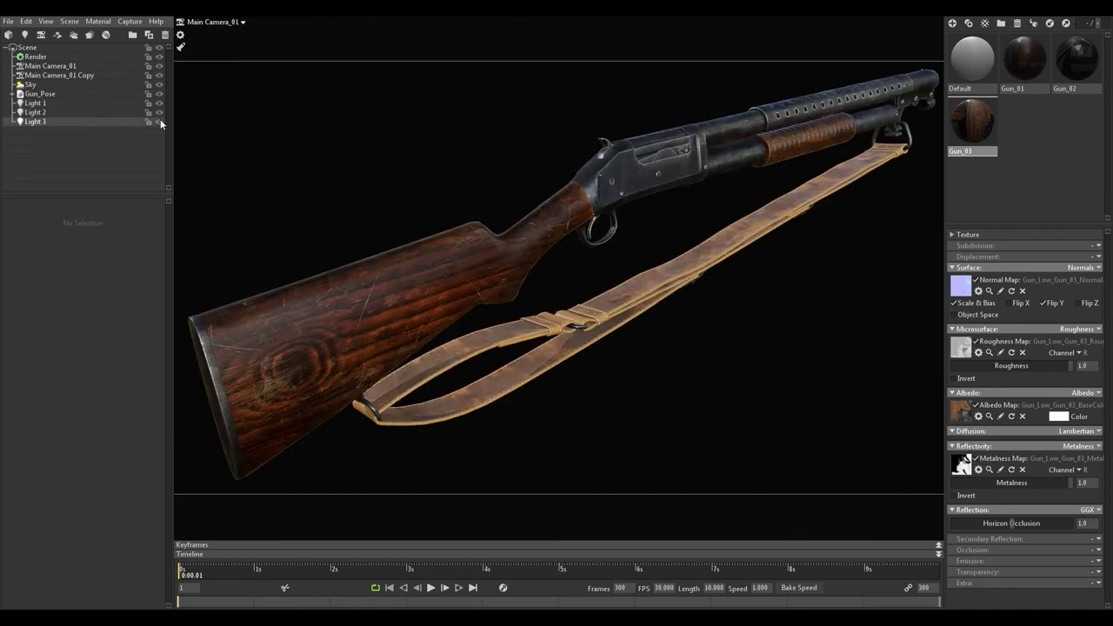
# - Set Light 3's brightness to 1, toggle it to compare, then raise it to 2.0
pyautogui.click(122, 122)
pyautogui.write('1')
pyautogui.press('Return')
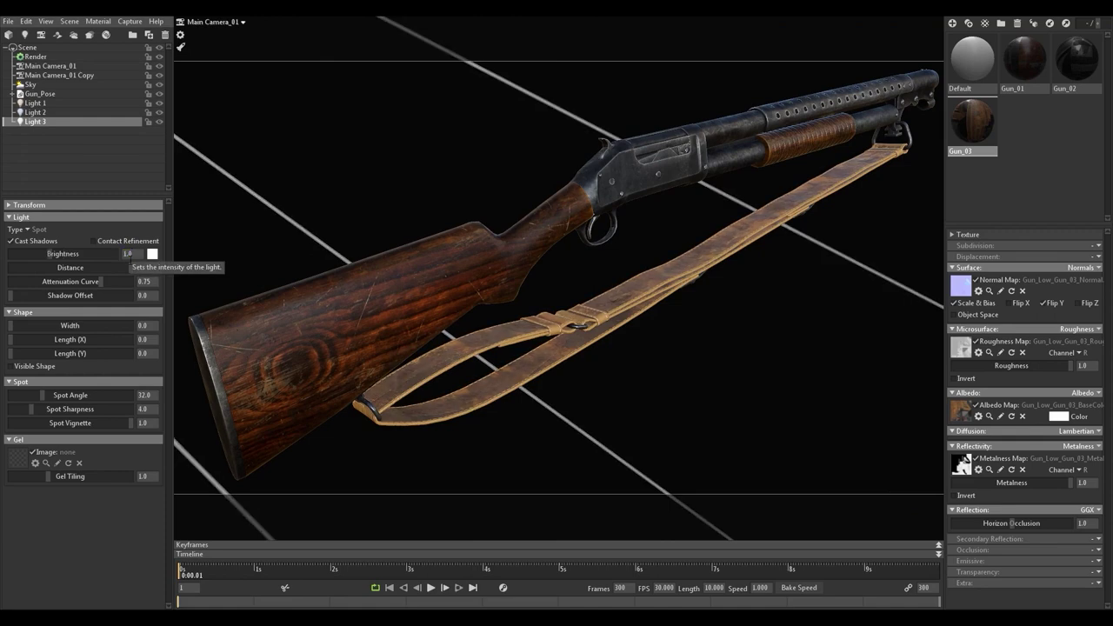
pyautogui.click(160, 122)
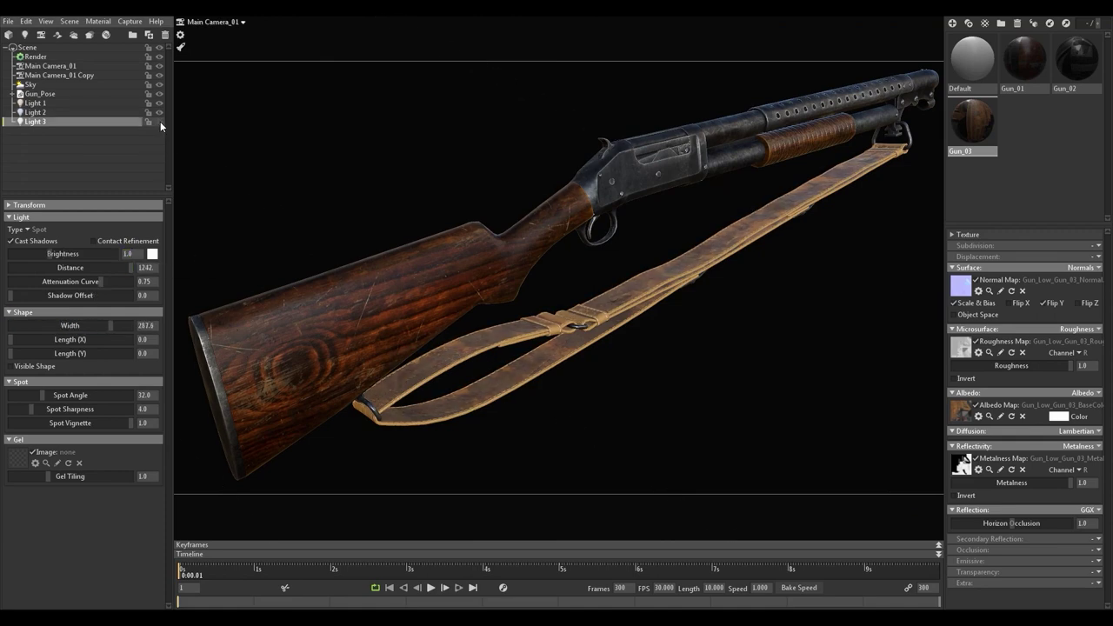
pyautogui.click(160, 121)
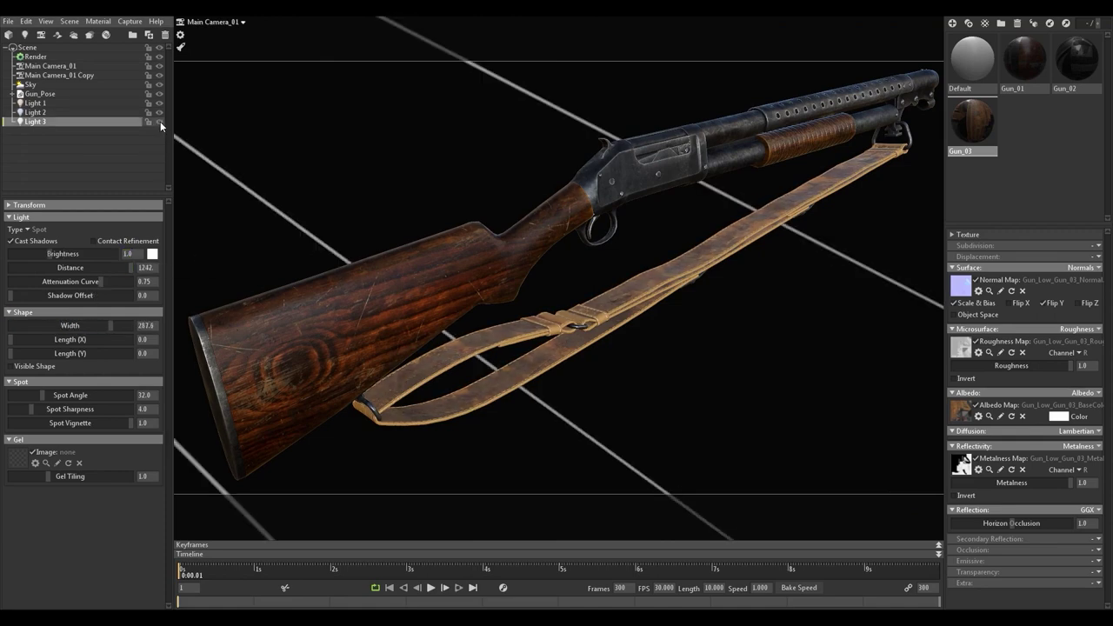
pyautogui.click(160, 121)
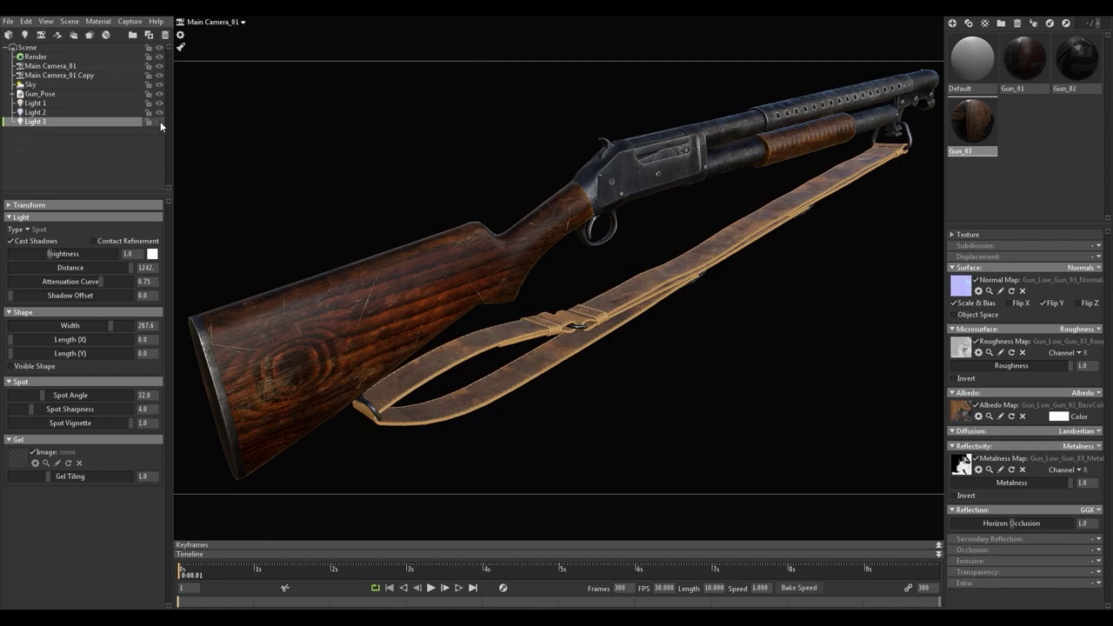
pyautogui.click(160, 120)
pyautogui.click(160, 121)
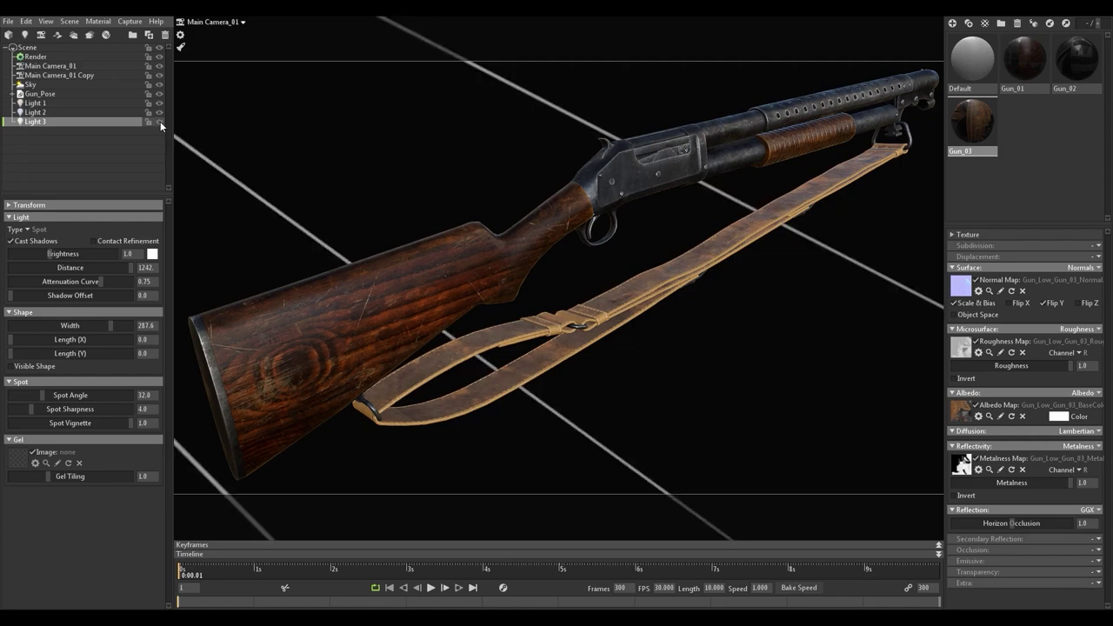
pyautogui.moveTo(87, 253); pyautogui.dragTo(116, 252)
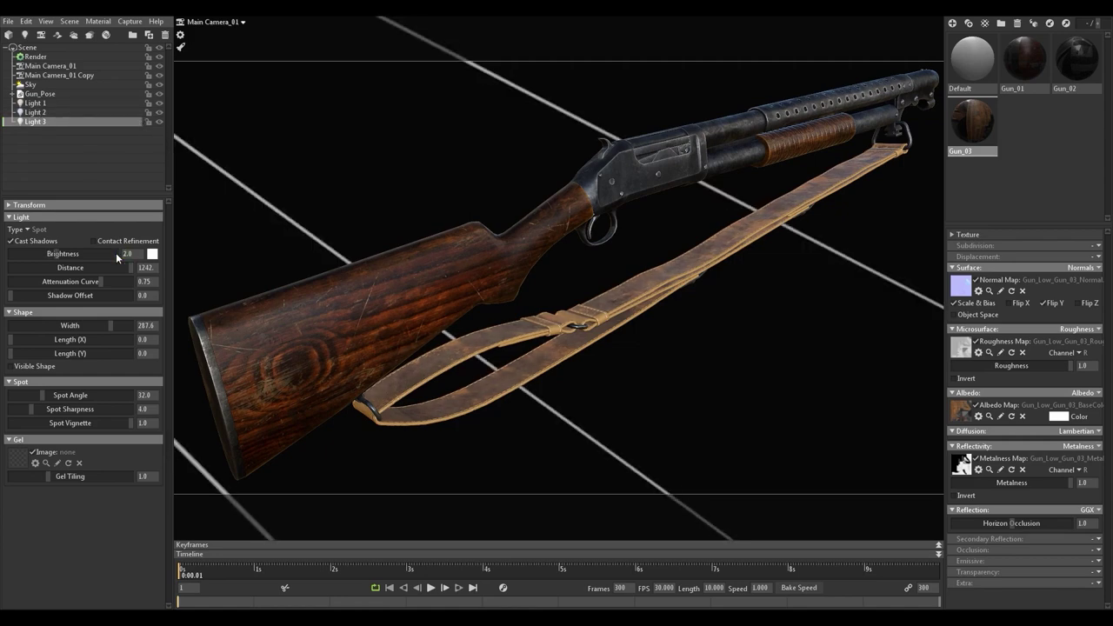